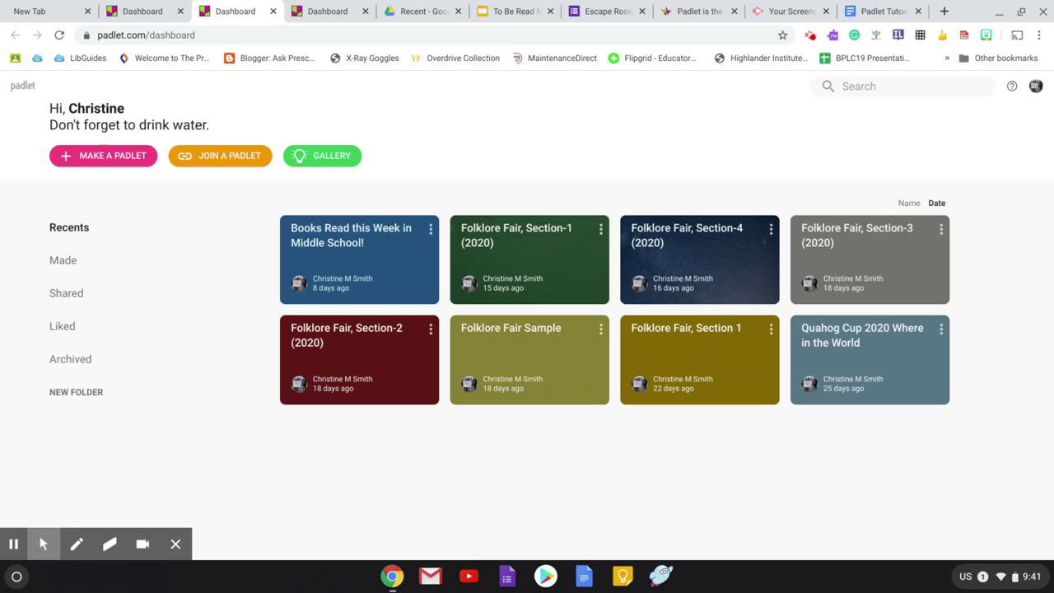
- Start a new padlet and log in to Padlet with your Google account
click(119, 159)
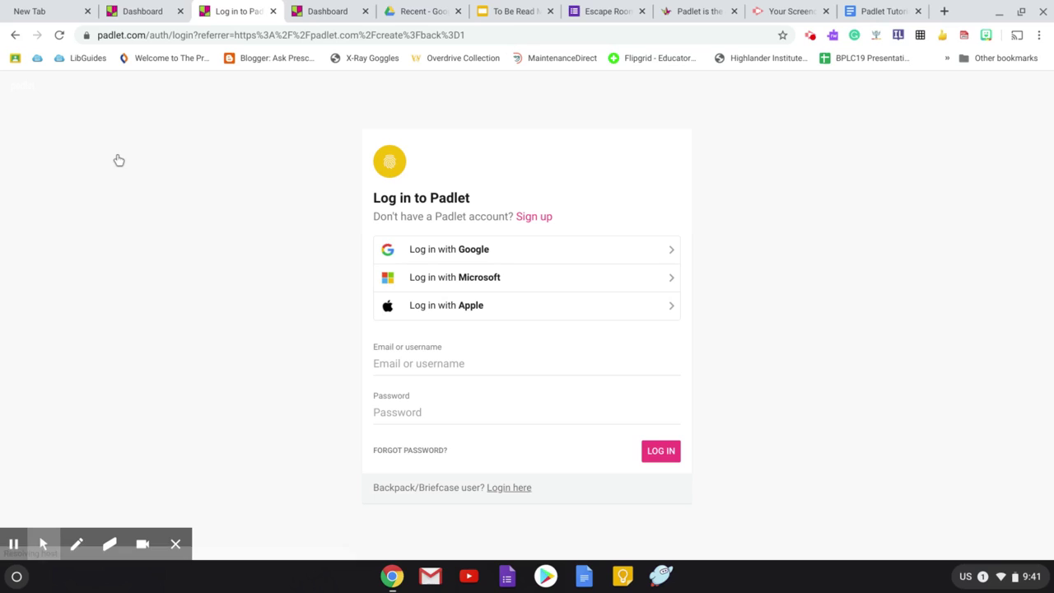
click(465, 252)
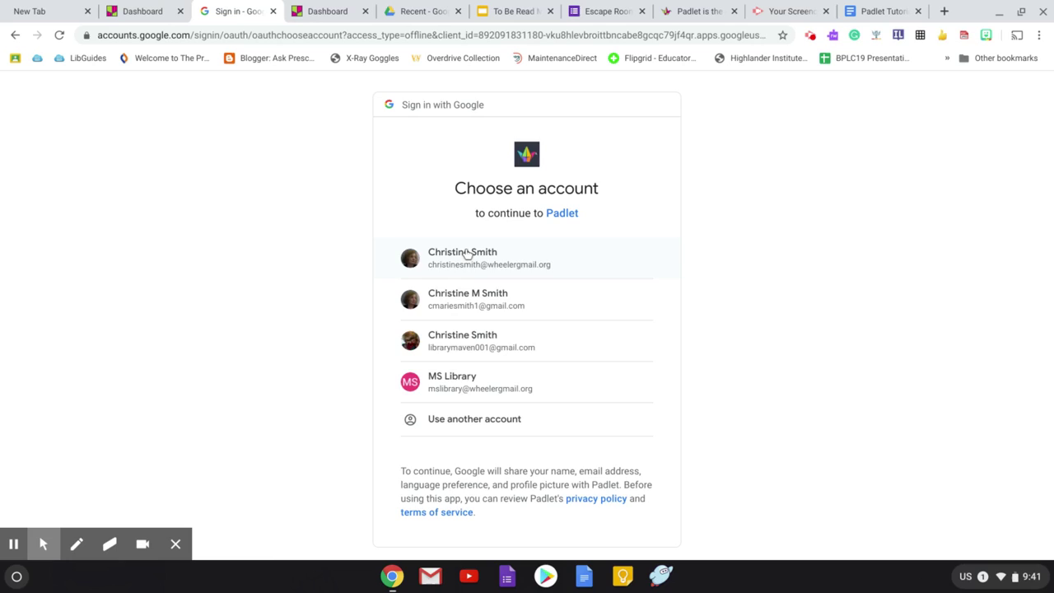
click(465, 254)
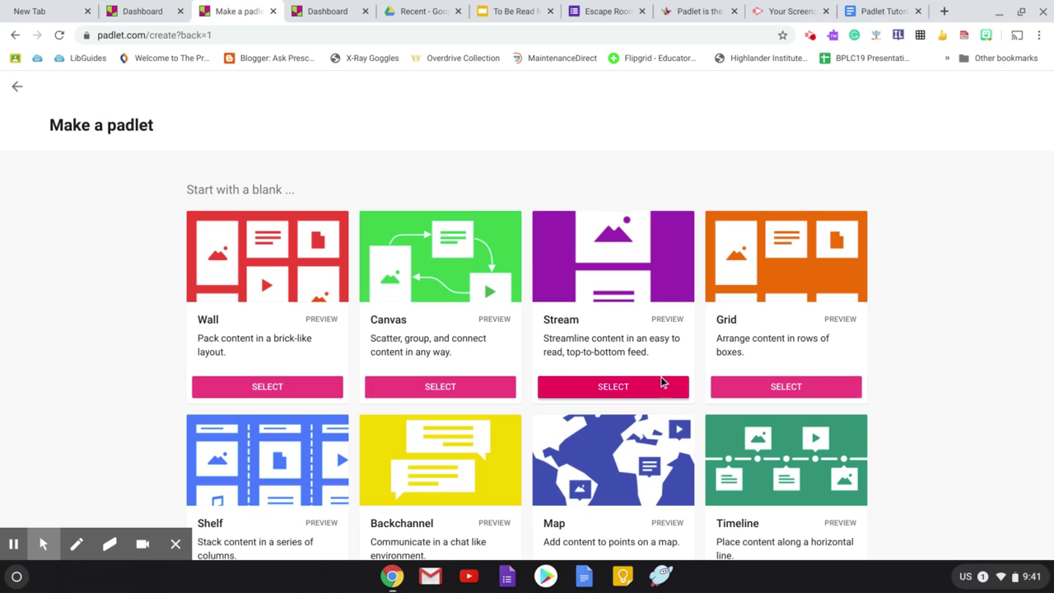
scroll(511, 306, down, 3)
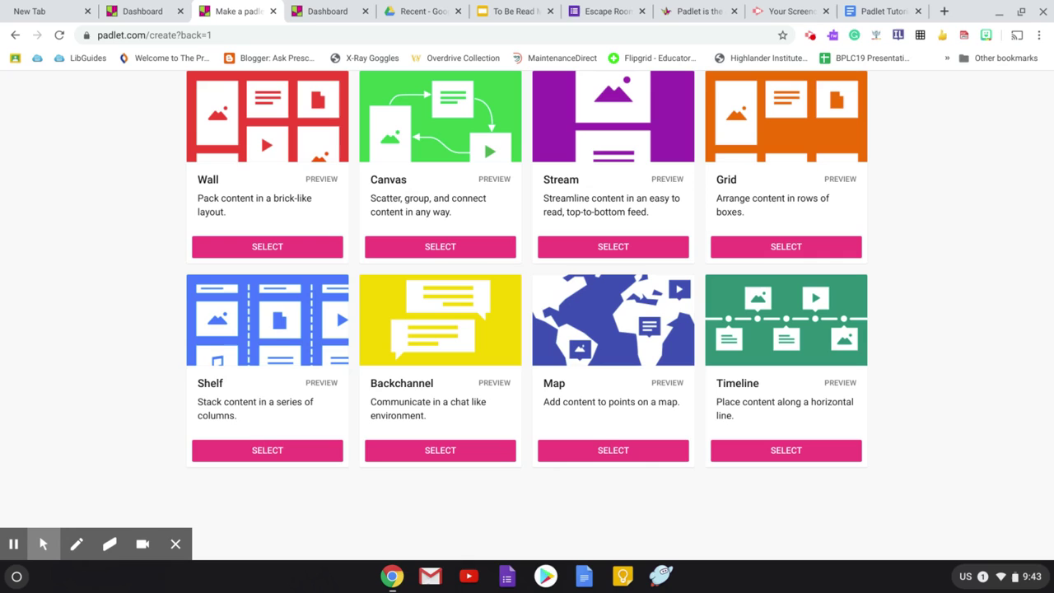
scroll(604, 412, up, 2)
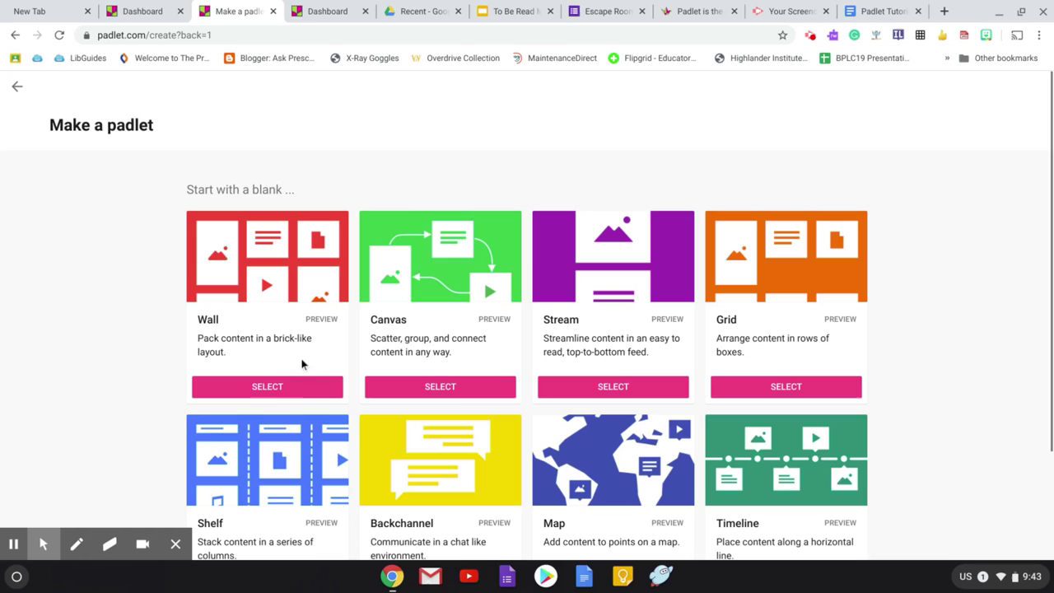
scroll(292, 404, down, 2)
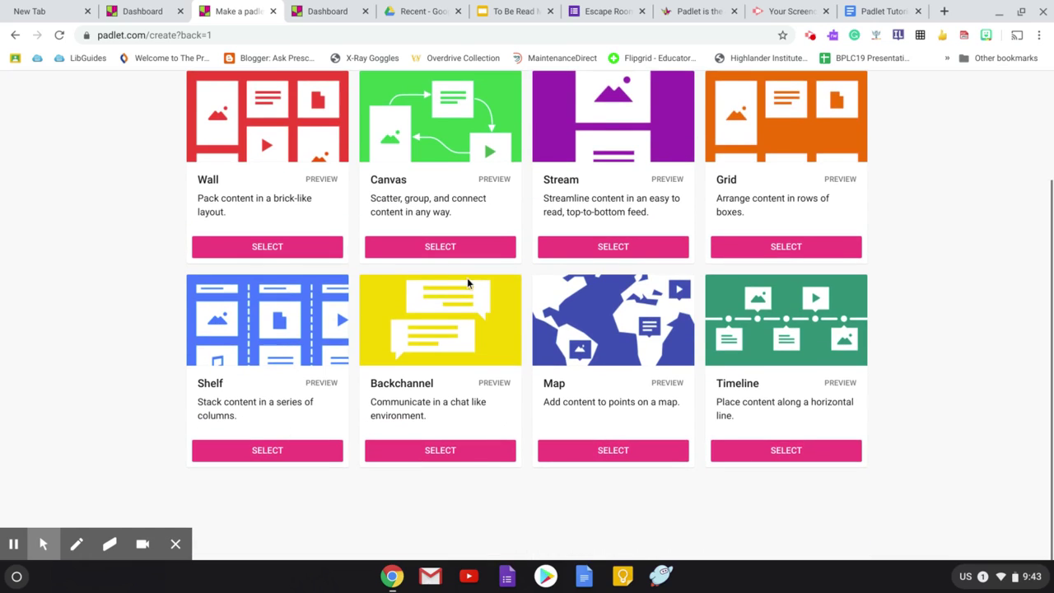
- Start a blank Grid padlet and title it 'Padlet Tutorial'
click(775, 247)
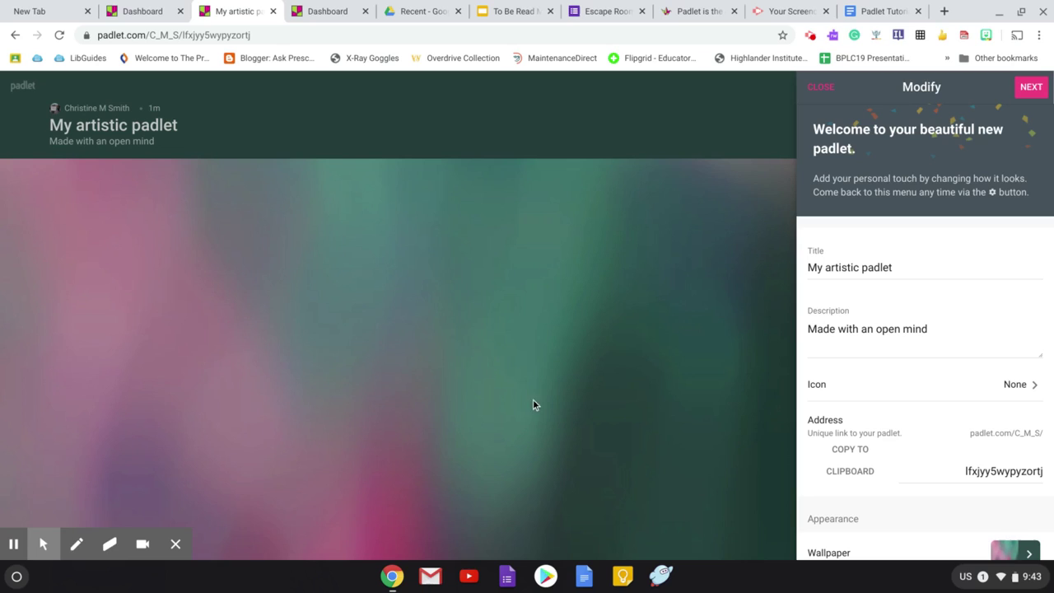
click(854, 264)
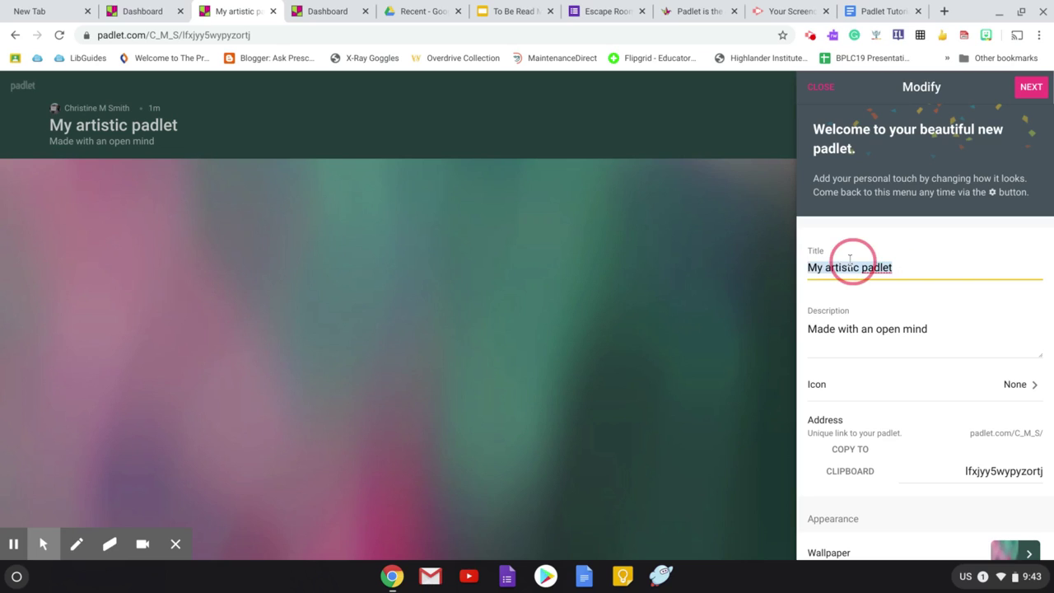
text(M)
key(BackSpace)
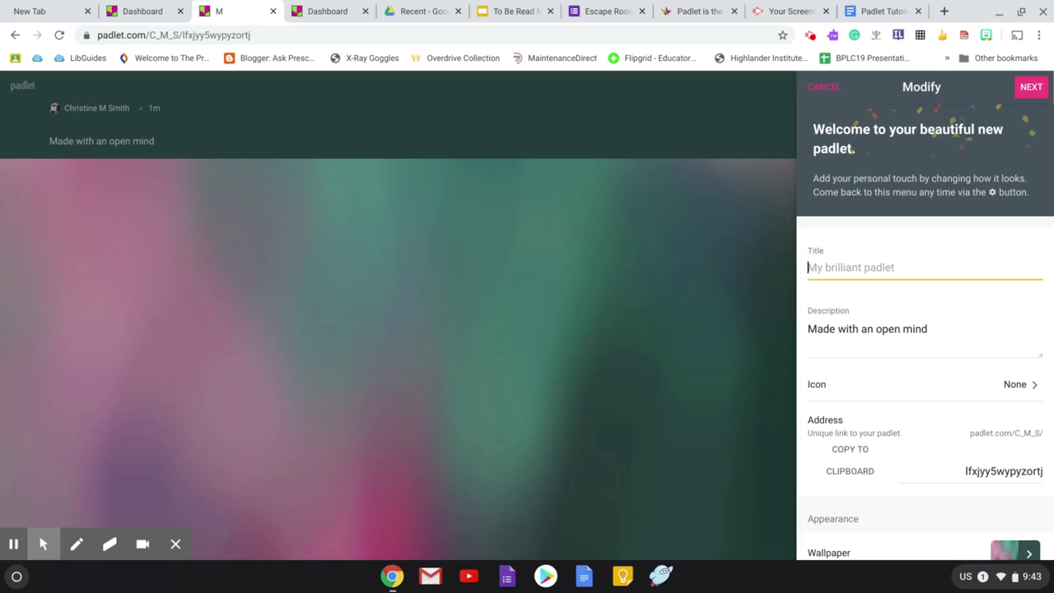
text(Padlet Tut)
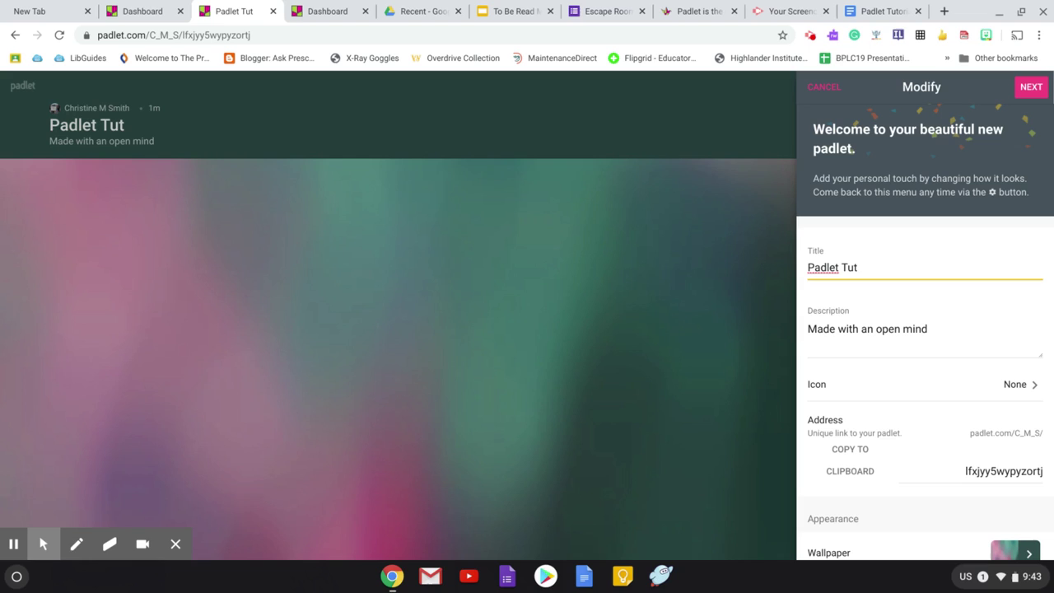
text(orial)
- Replace the padlet description with 'Tutorial Tuesday'
drag(829, 349, 809, 328)
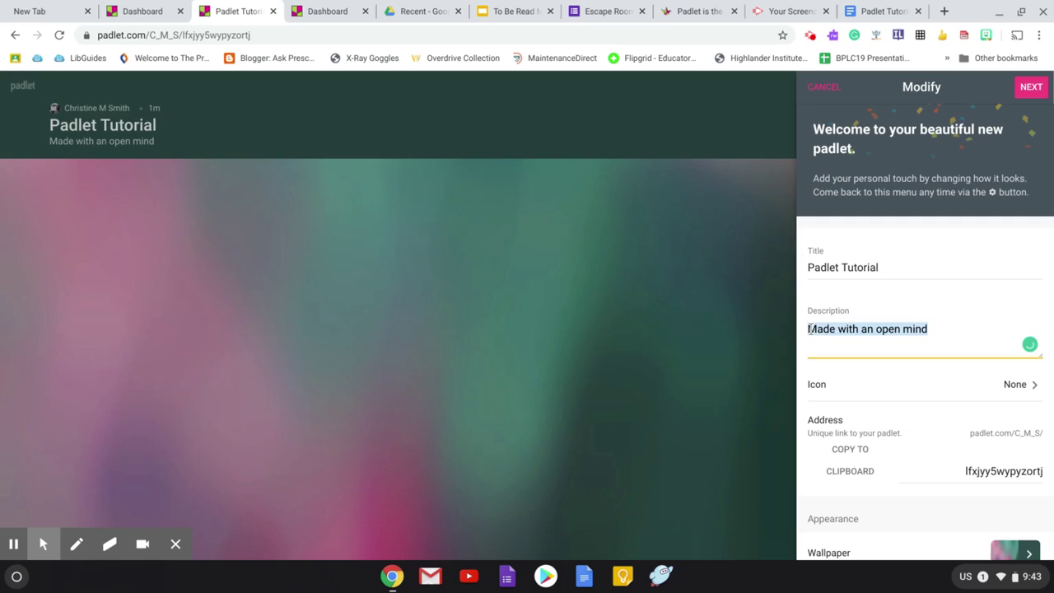
key(BackSpace)
text(Tut)
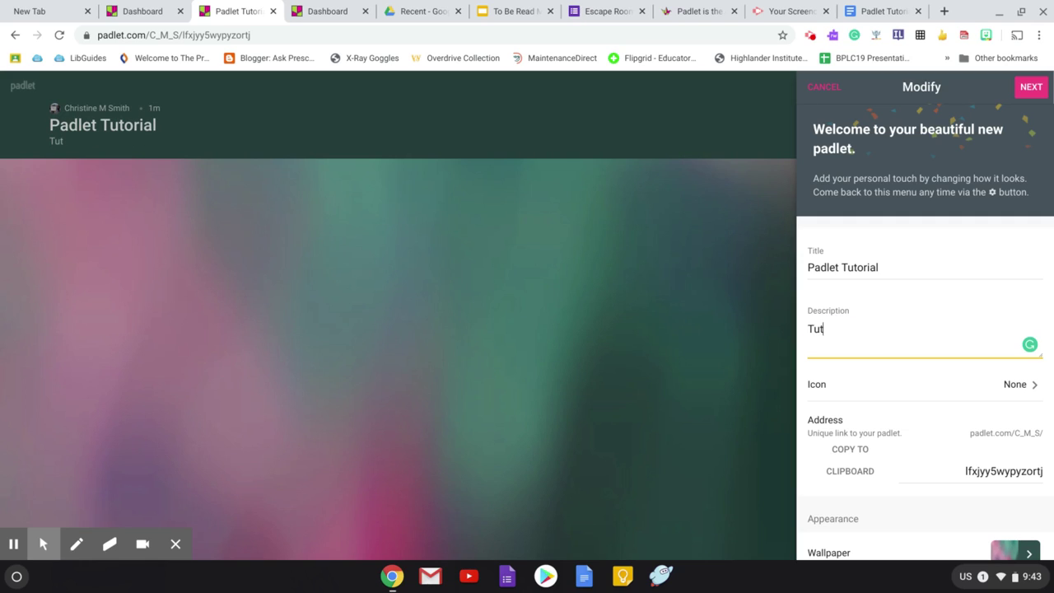
text(orial Tuesday)
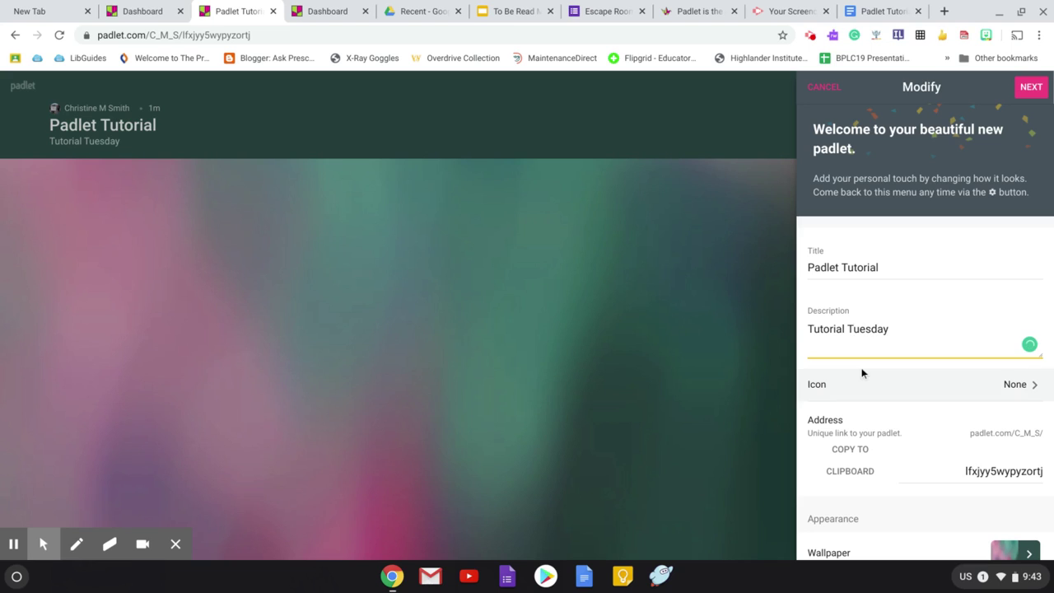
scroll(861, 371, down, 1)
scroll(862, 372, down, 2)
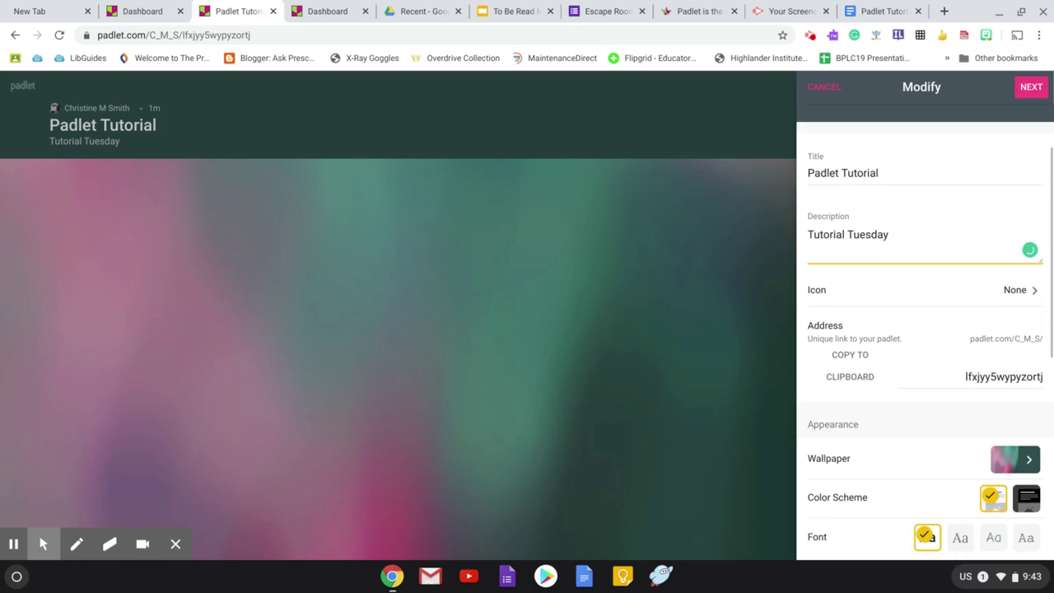
- Set the wallpaper to the solid yellow colour and return to the Modify settings
click(1034, 374)
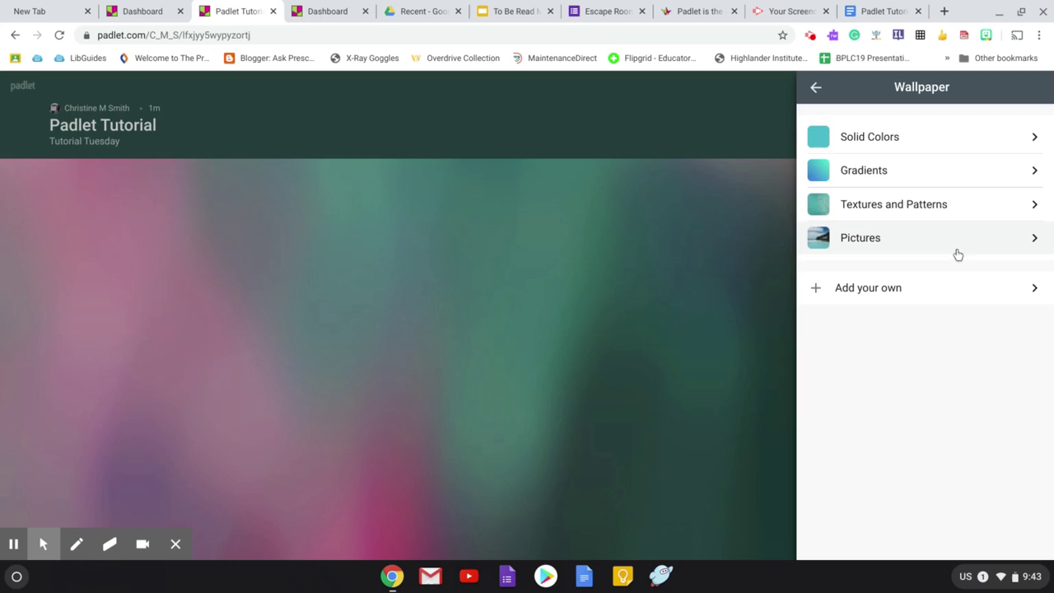
click(869, 138)
scroll(936, 355, down, 5)
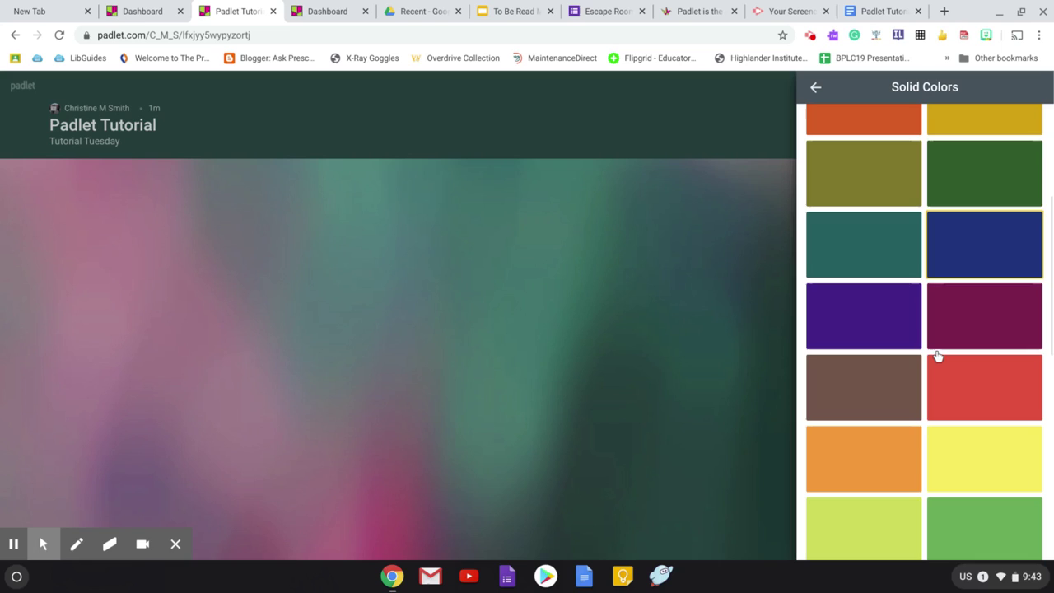
scroll(936, 354, down, 1)
click(976, 414)
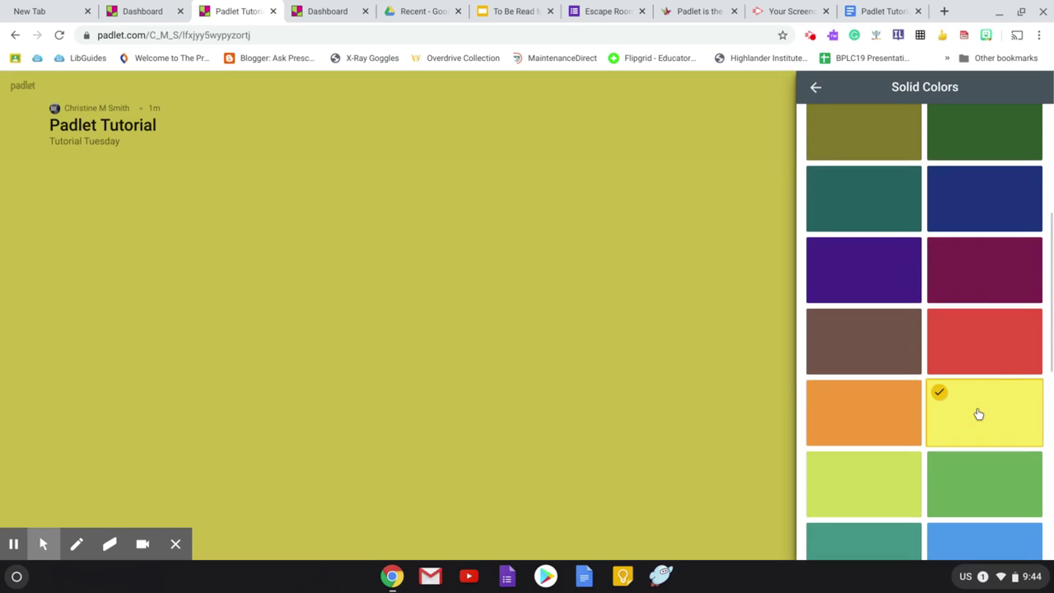
click(816, 87)
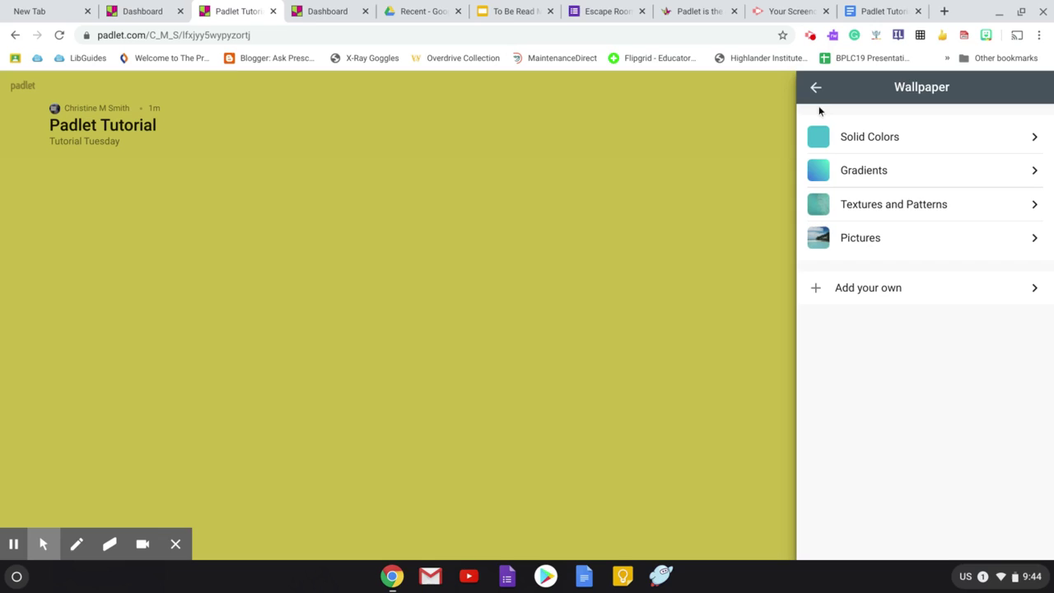
click(817, 89)
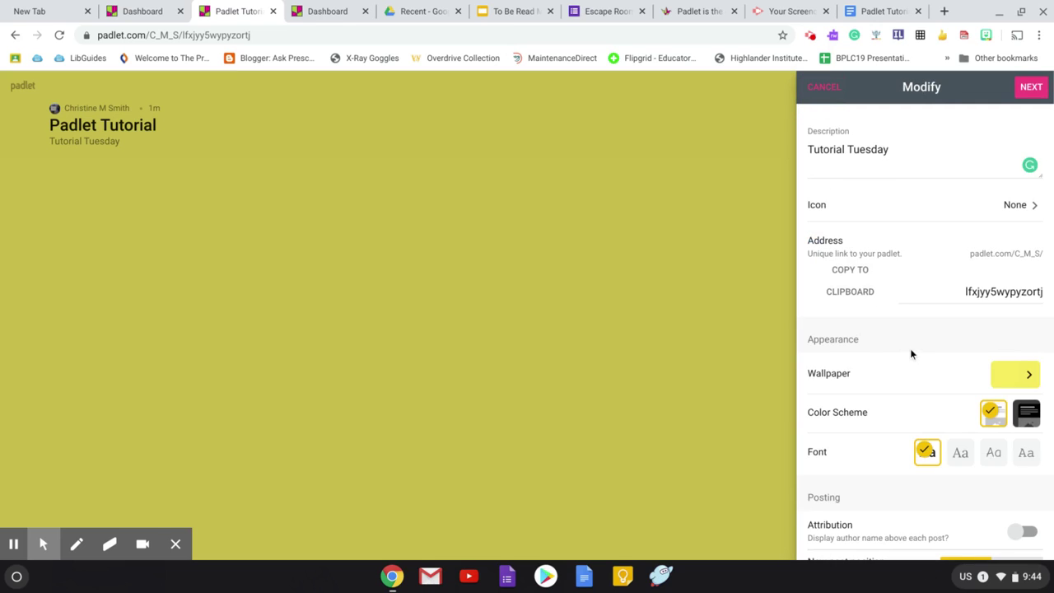
- Turn on attribution and comments, place new posts last, and bring up the Reactions choices
scroll(910, 354, down, 3)
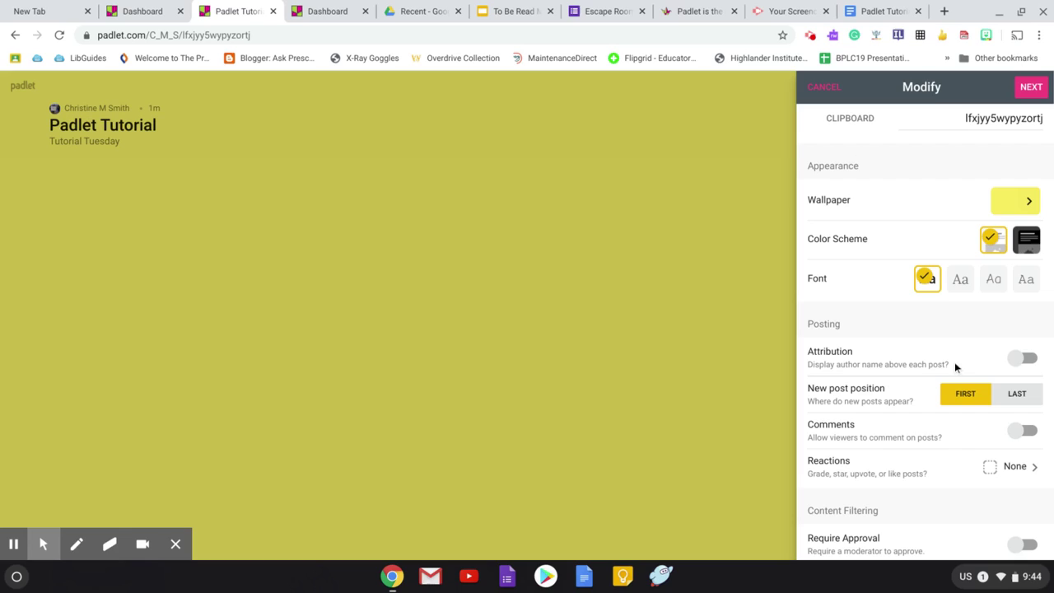
click(1021, 359)
click(1010, 403)
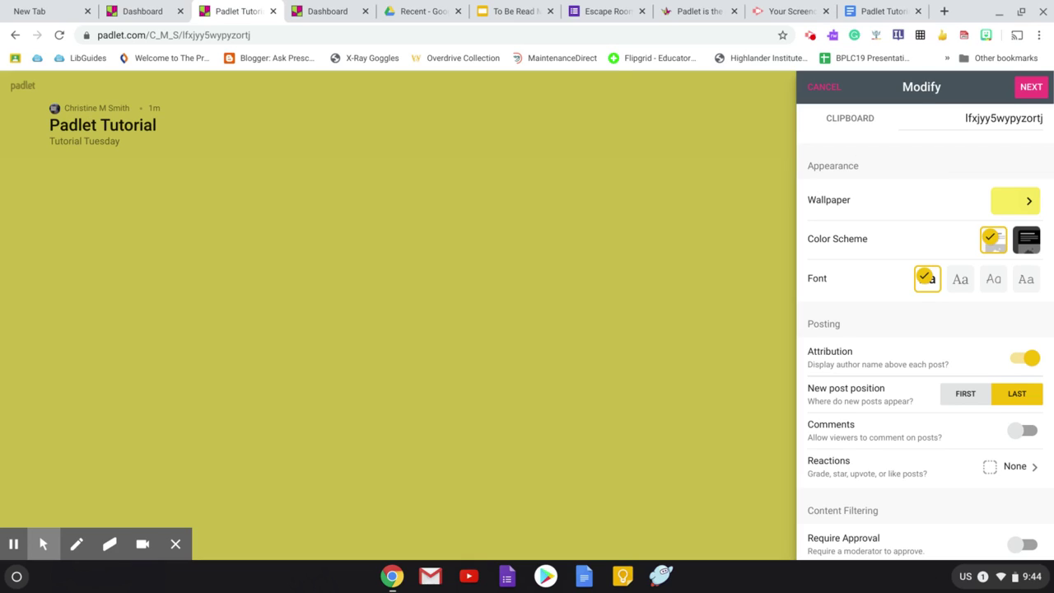
click(1021, 430)
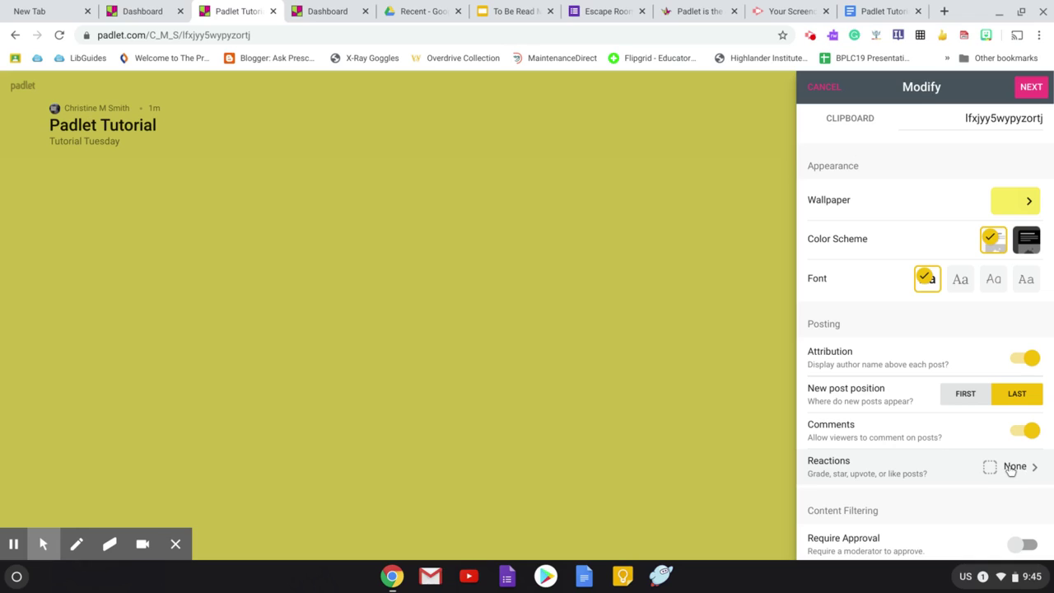
click(863, 466)
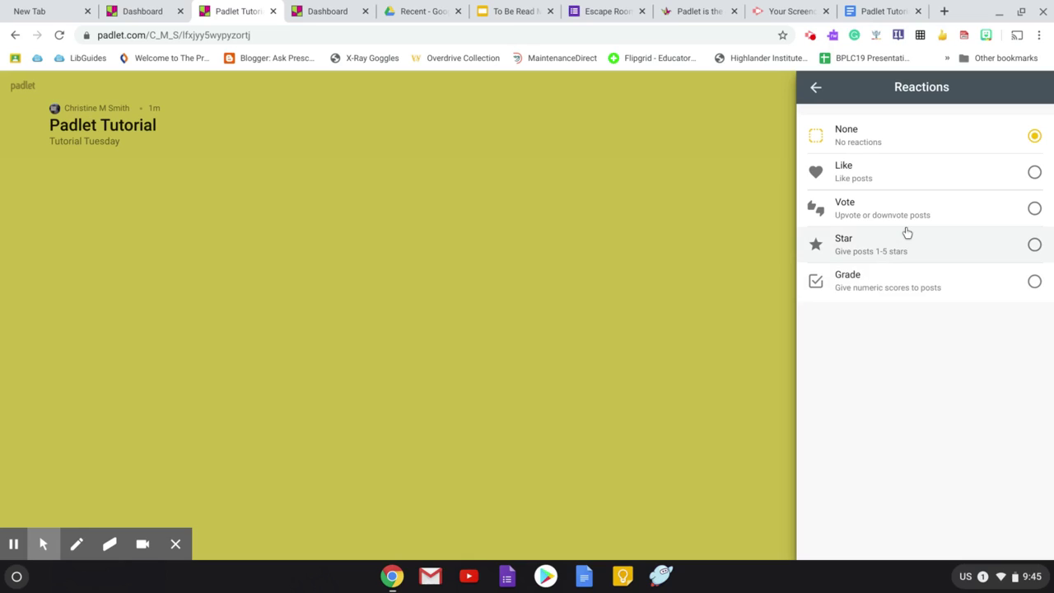
- Keep Reactions at None and go back to the Modify settings
click(854, 136)
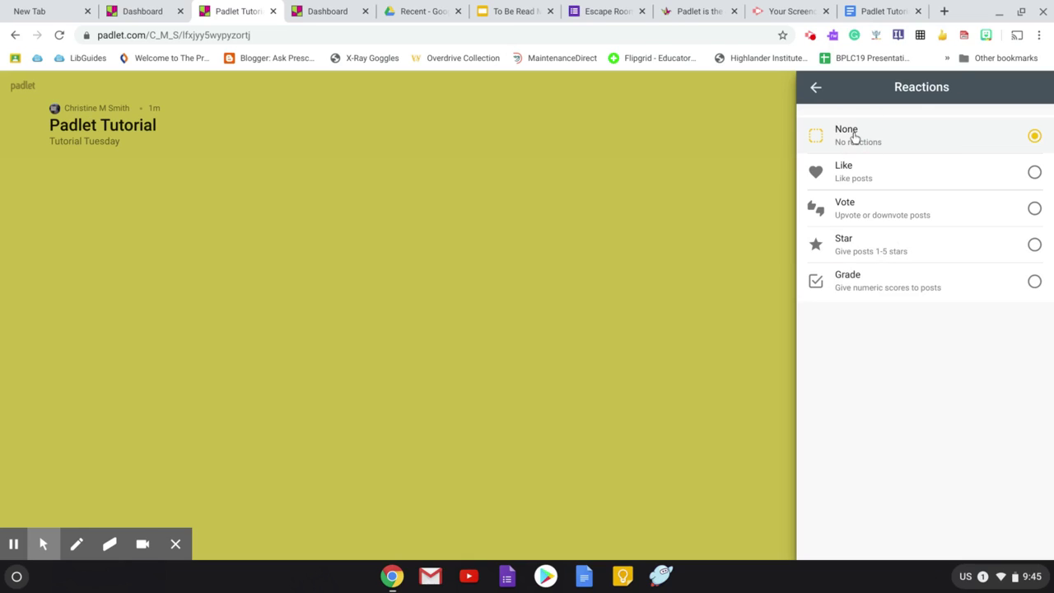
click(816, 87)
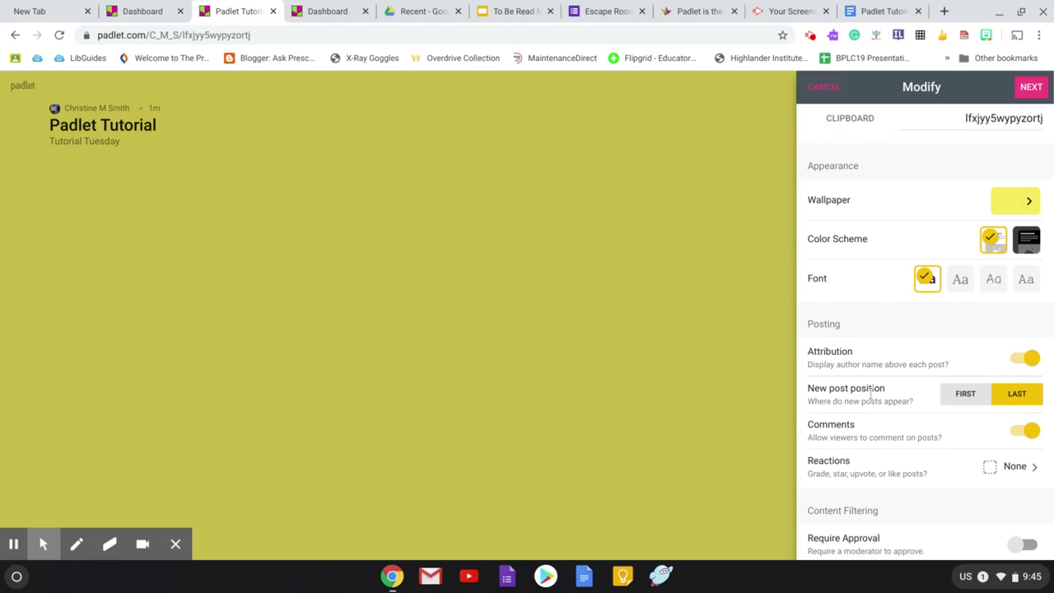
scroll(871, 395, down, 2)
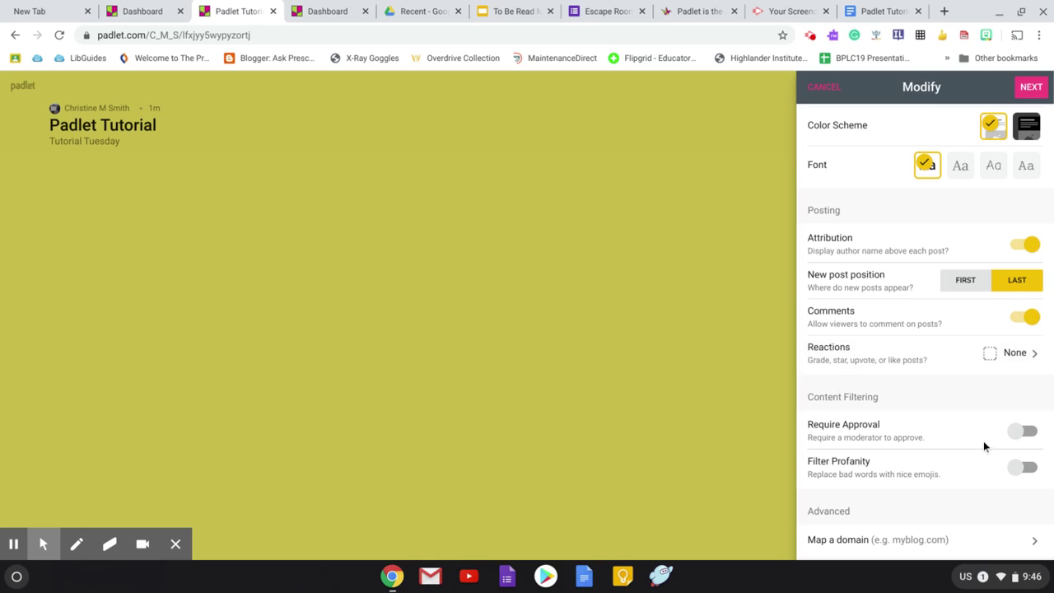
scroll(983, 441, down, 1)
scroll(983, 441, up, 10)
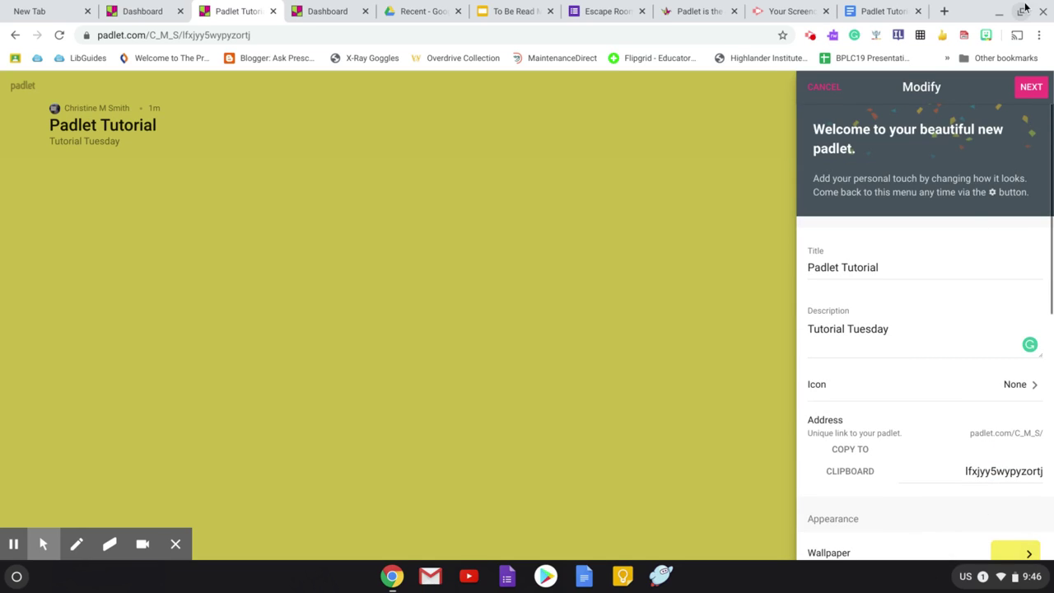
- Finish the padlet setup and search the Members panel for the collaborator's username
click(1025, 89)
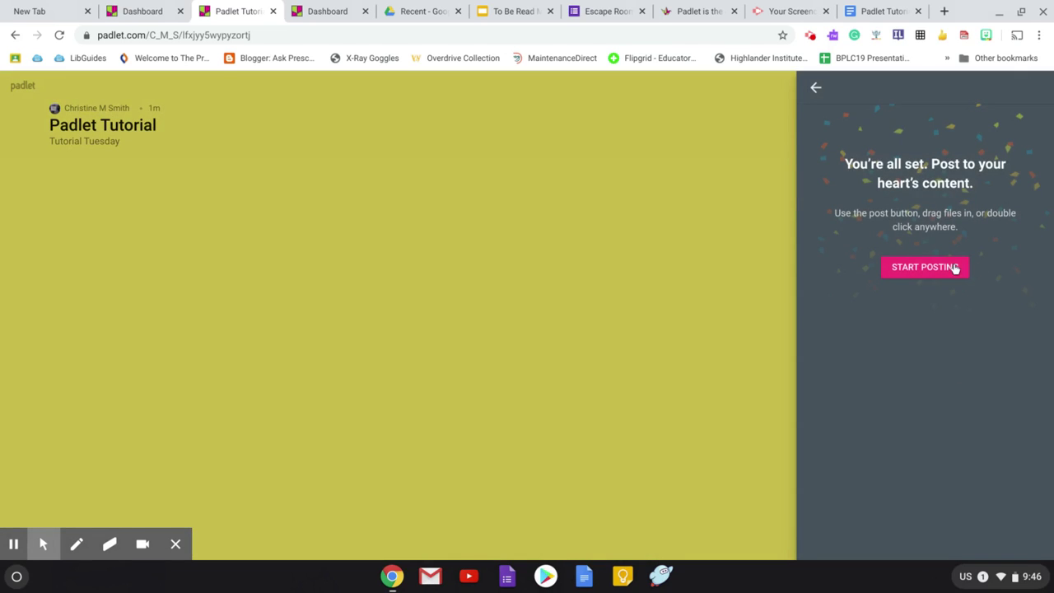
click(947, 271)
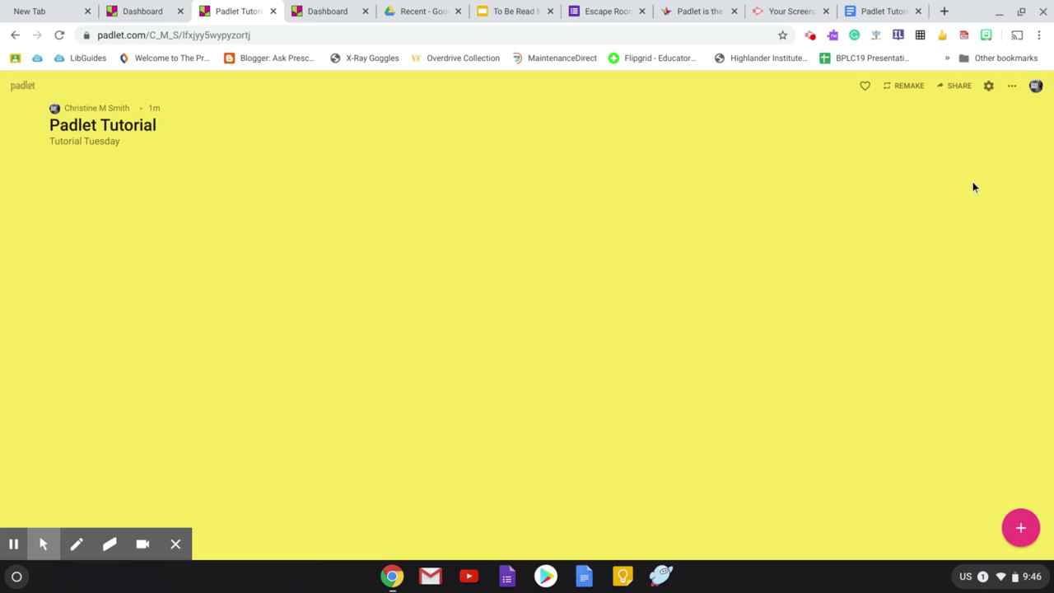
click(1009, 88)
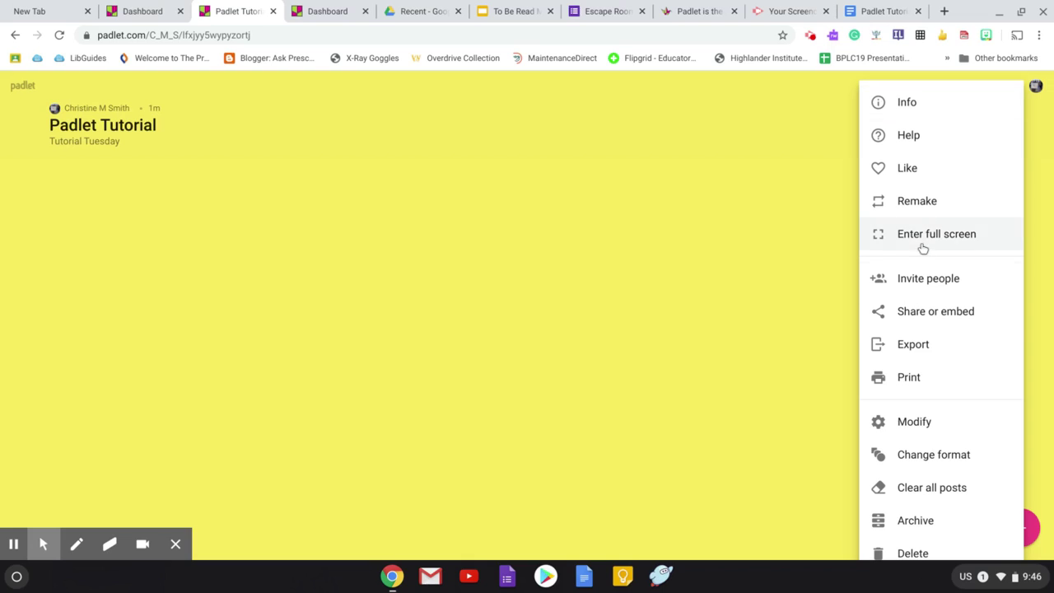
click(919, 280)
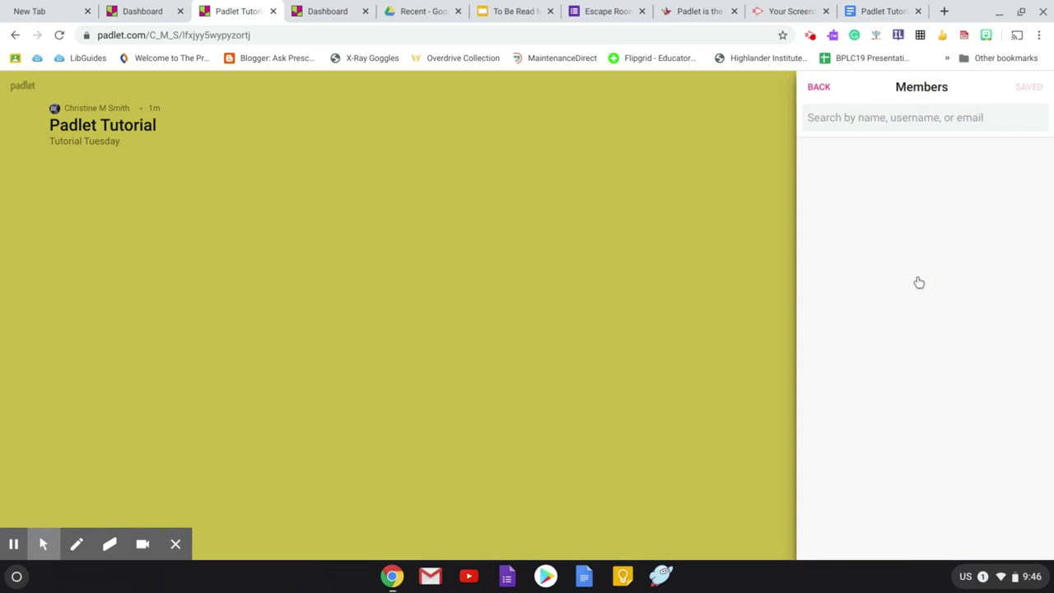
click(834, 121)
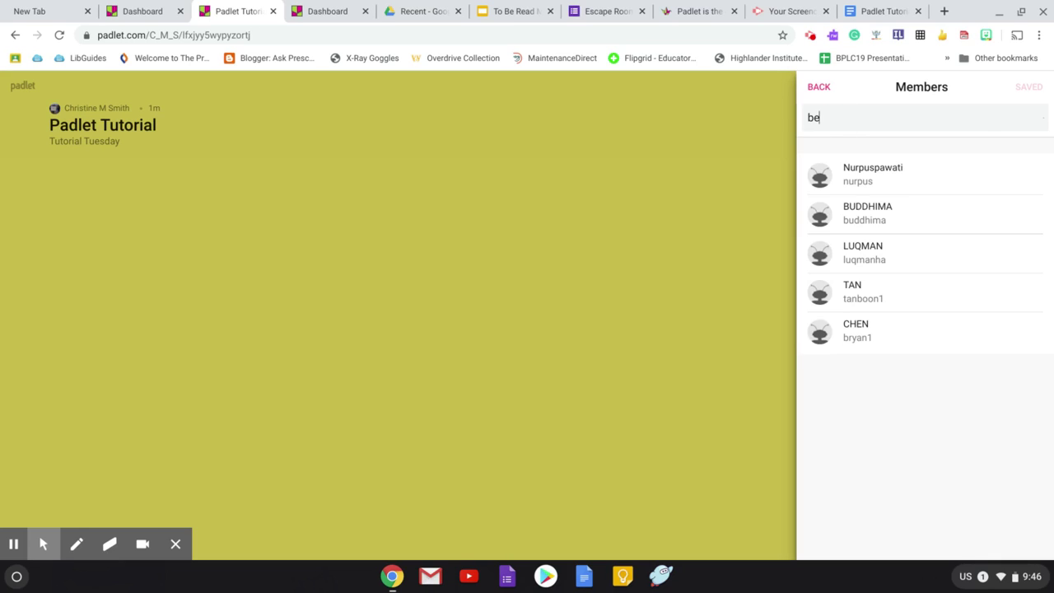
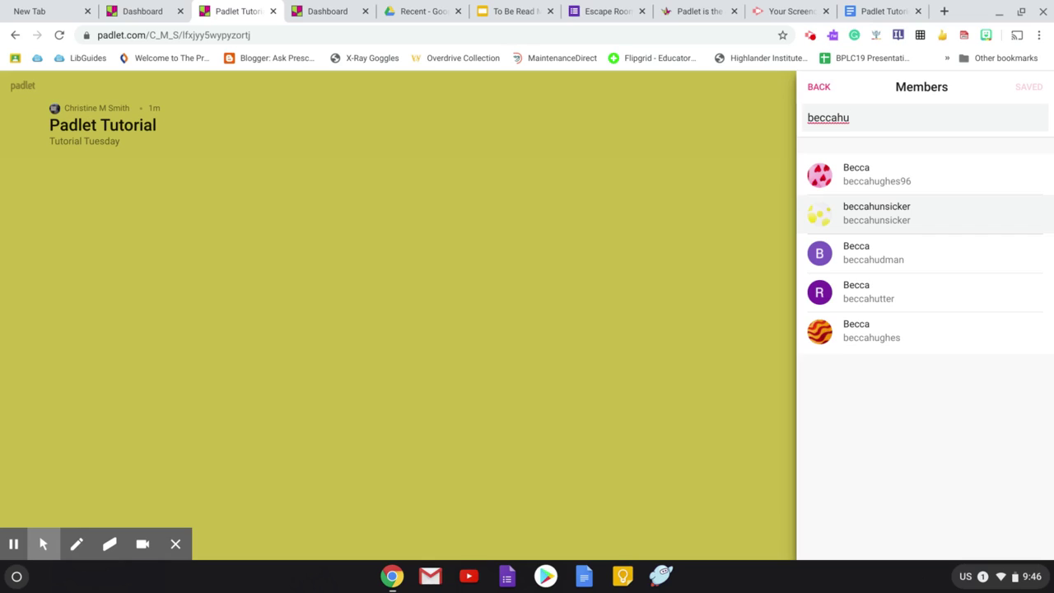
- Add the found user as a member with Can administer permission and save
click(871, 216)
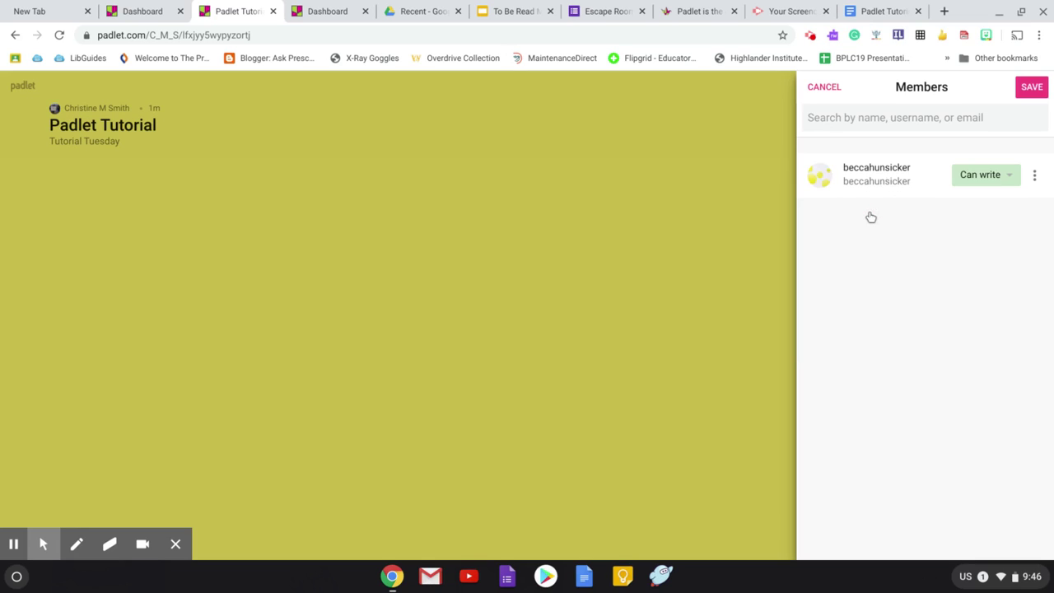
click(1006, 178)
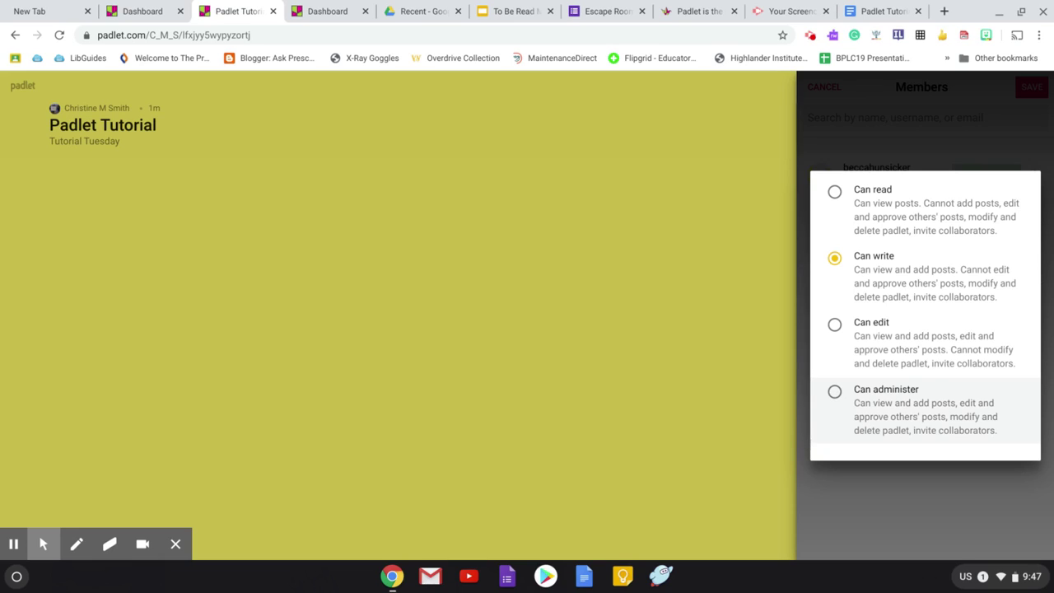
click(834, 392)
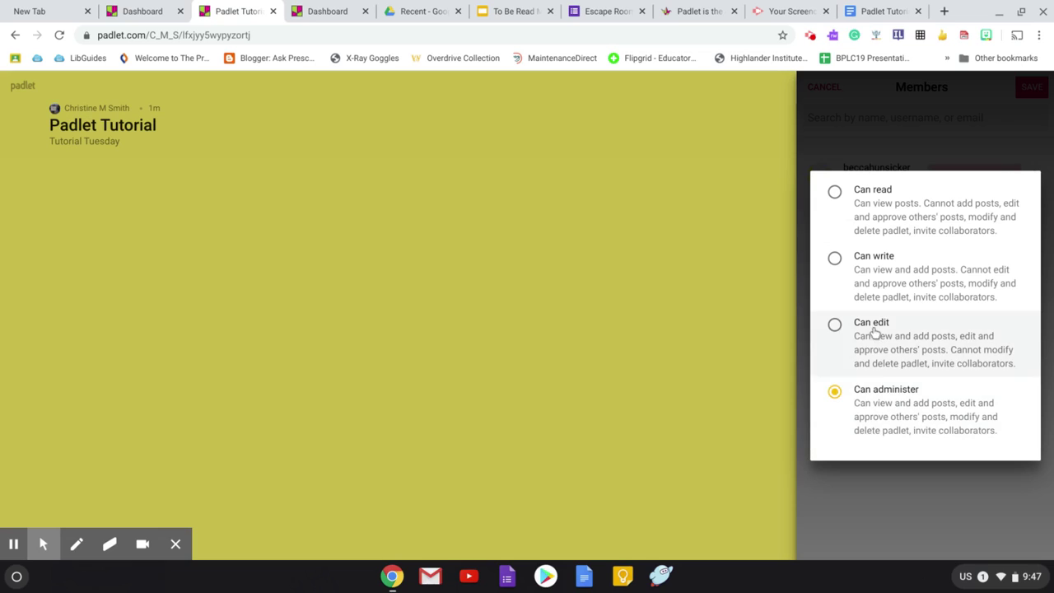
click(875, 469)
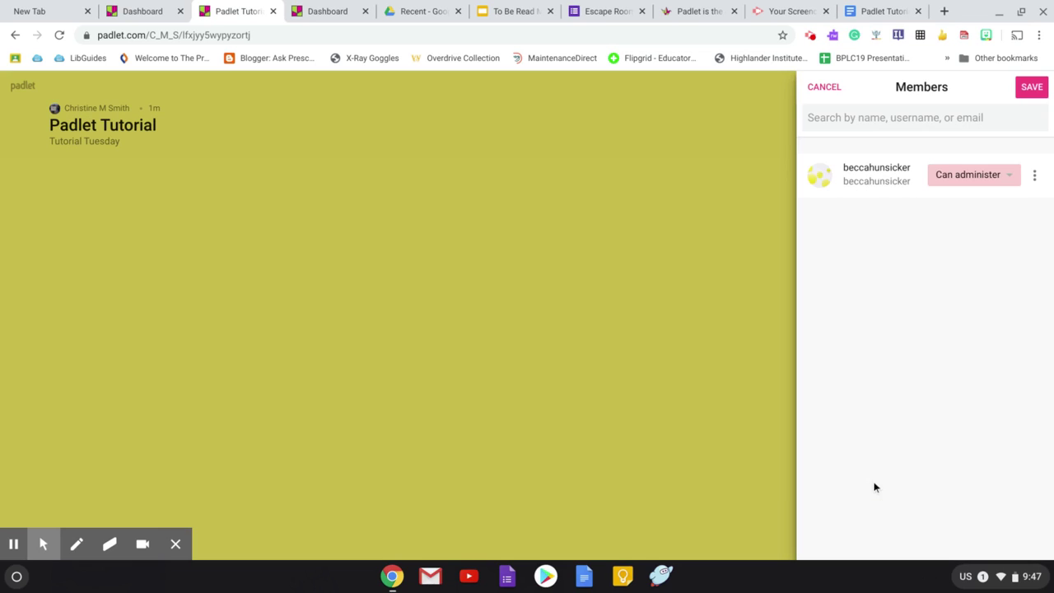
click(1028, 92)
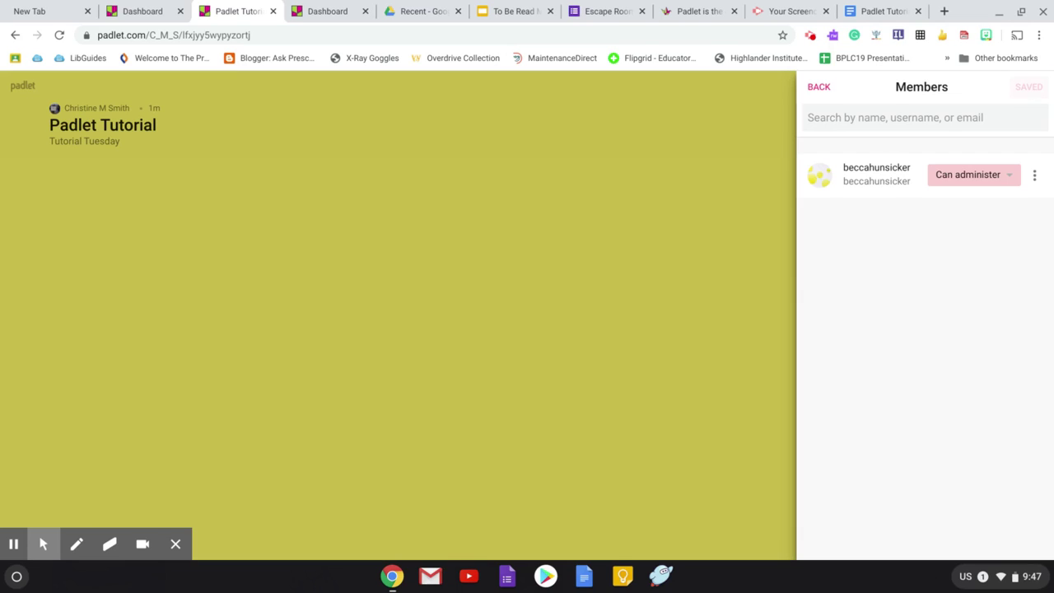
- Close the member settings and reopen Share or embed from the padlet's ... menu
click(827, 88)
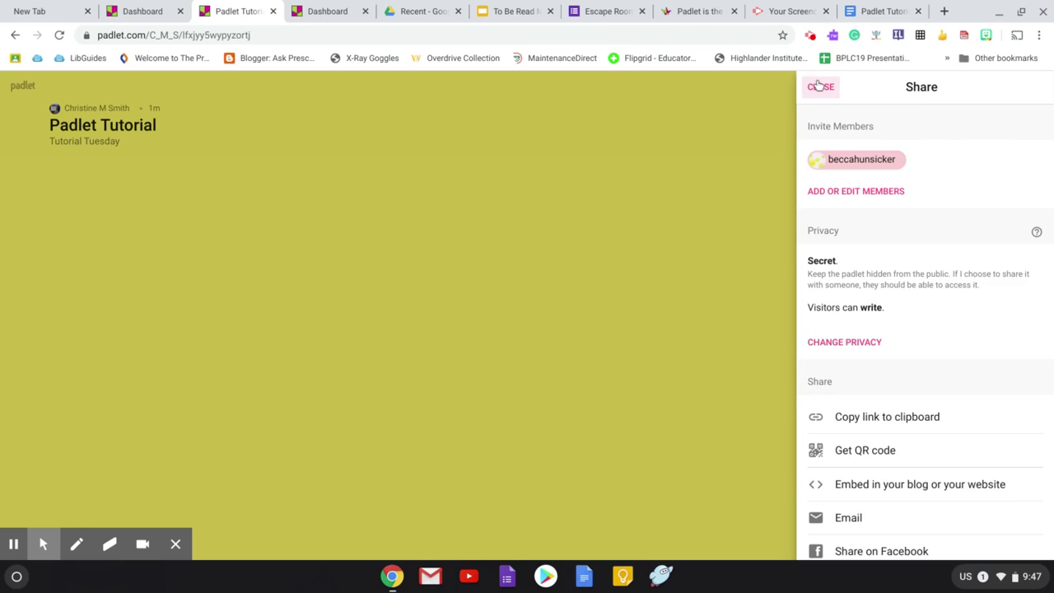
click(820, 87)
click(1013, 88)
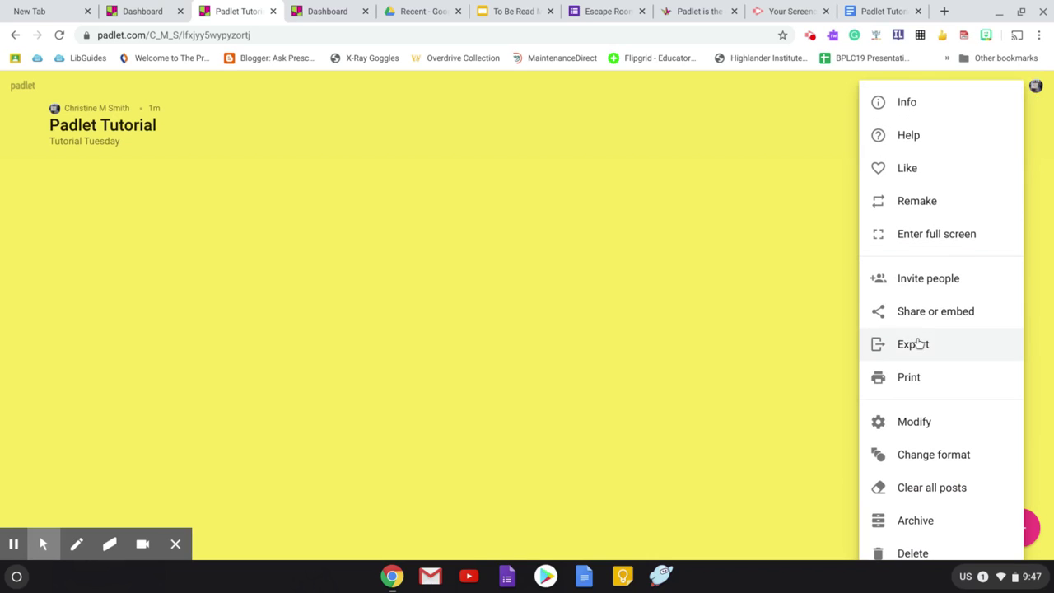
click(920, 312)
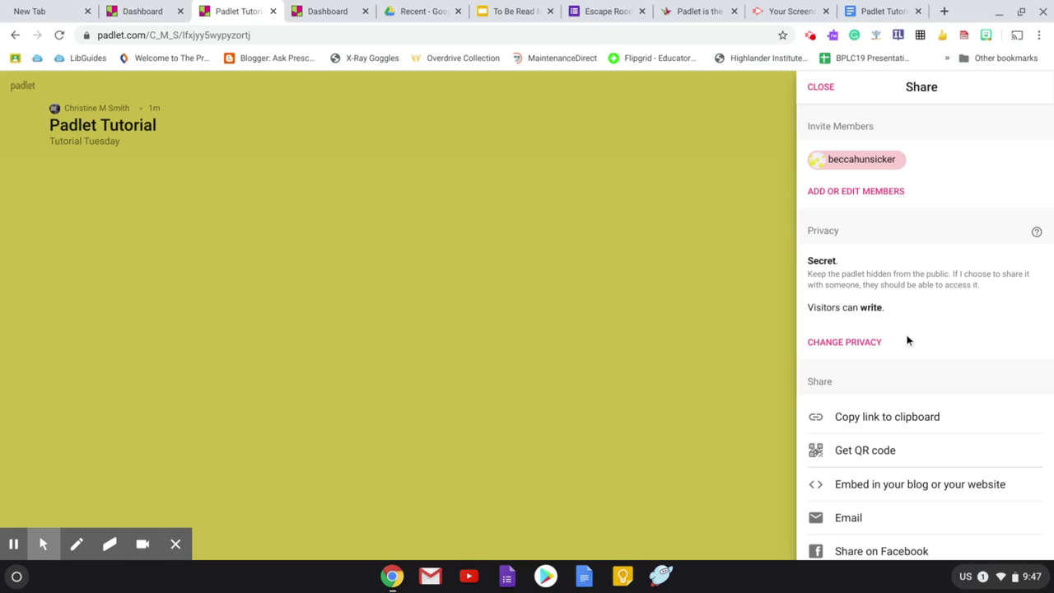
- Change the padlet's privacy to Password, entering the chosen password, and save
click(853, 344)
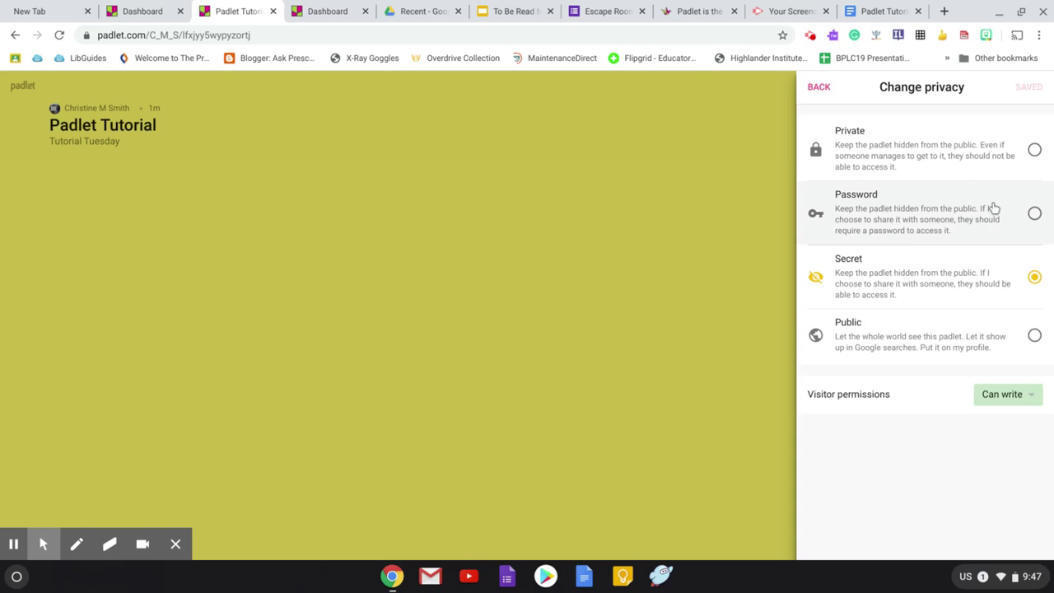
click(1035, 214)
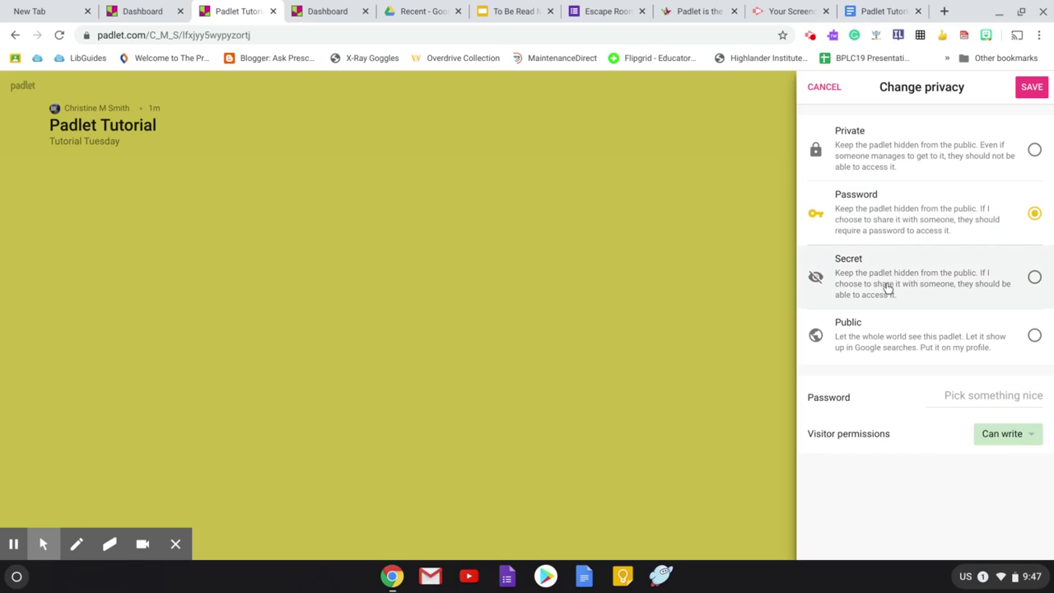
click(959, 395)
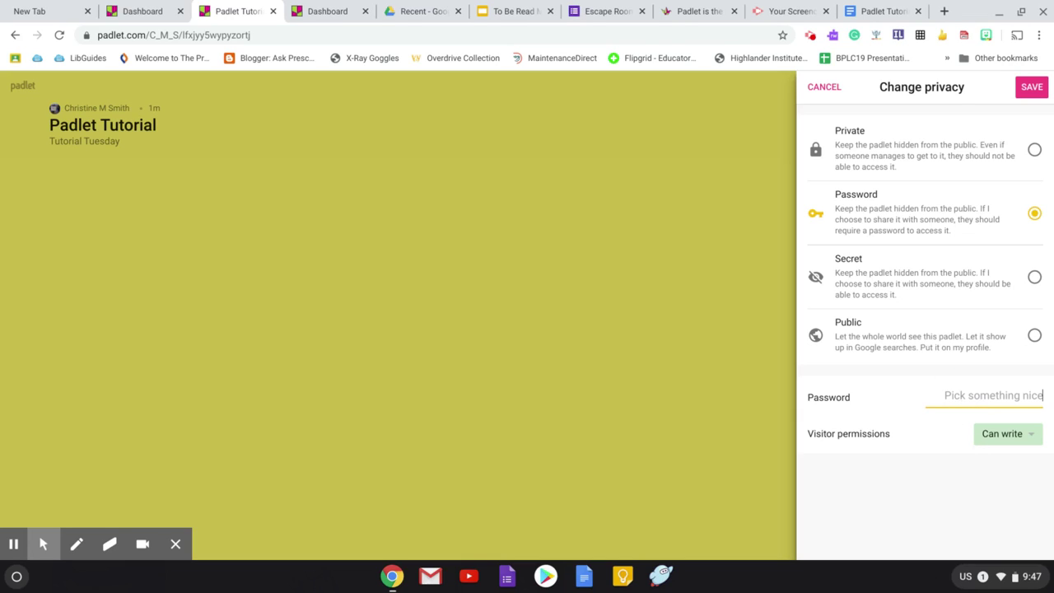
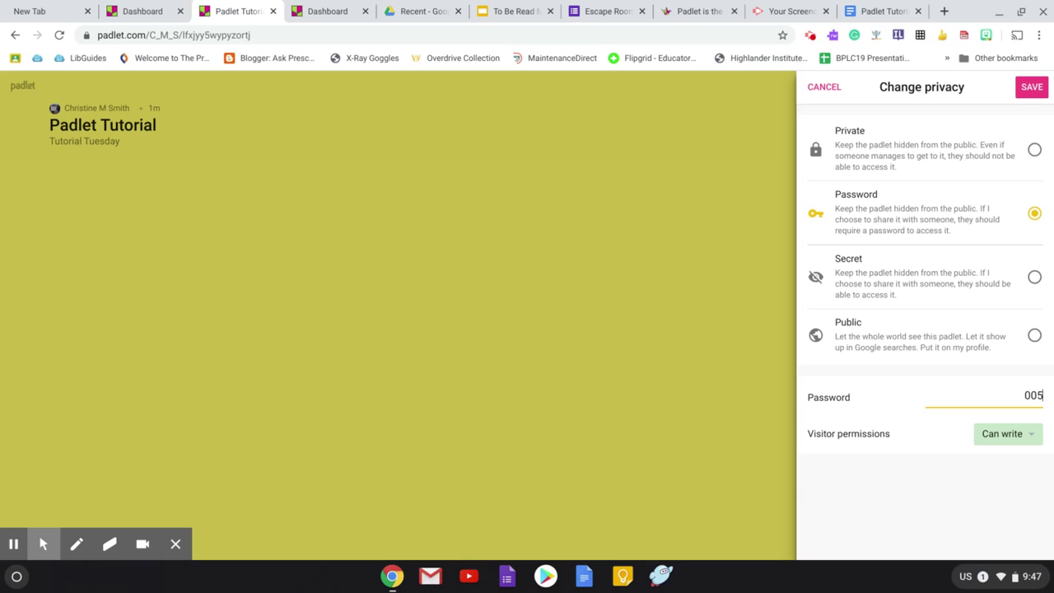
click(1039, 90)
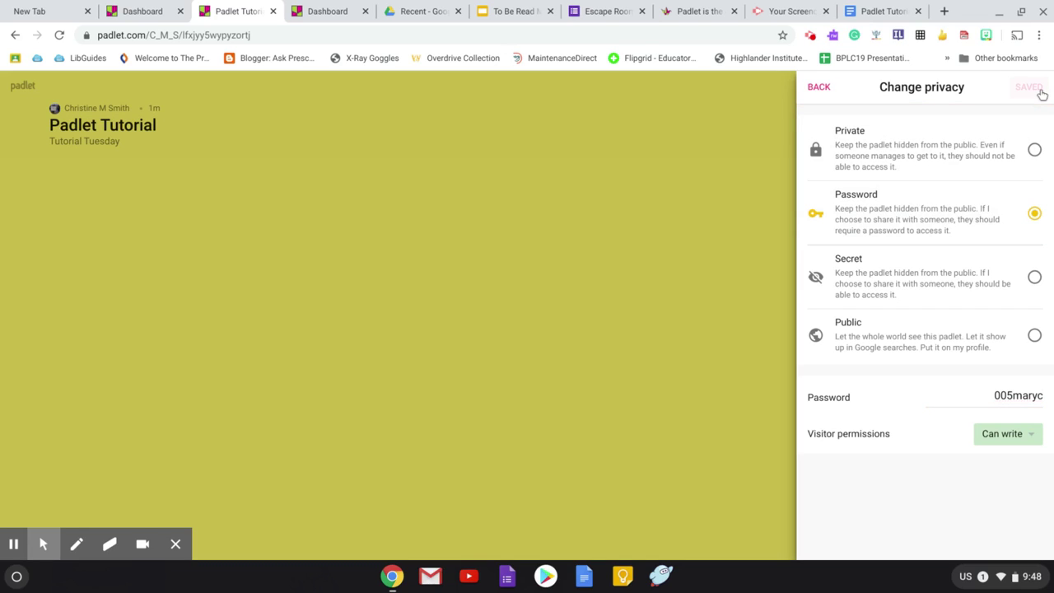
- Return to the sharing settings and share the padlet to Google Classroom
click(813, 88)
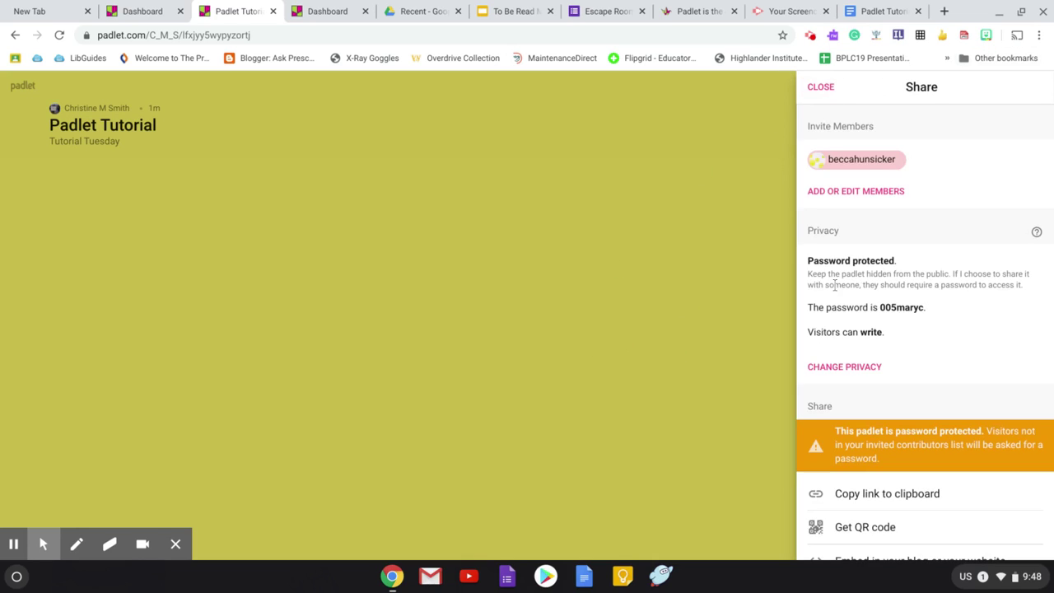
scroll(830, 403, down, 2)
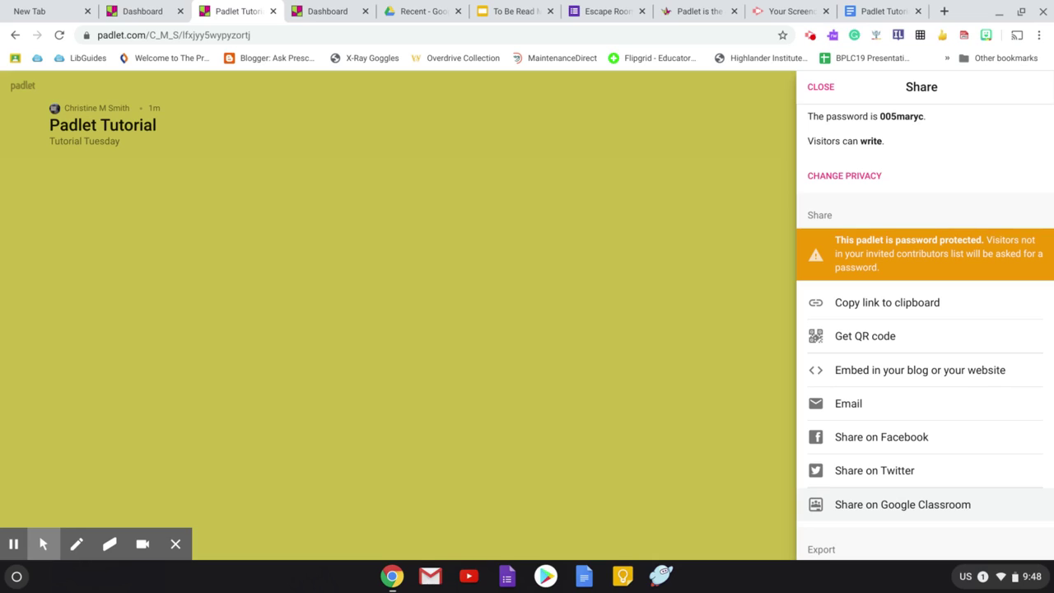
click(866, 504)
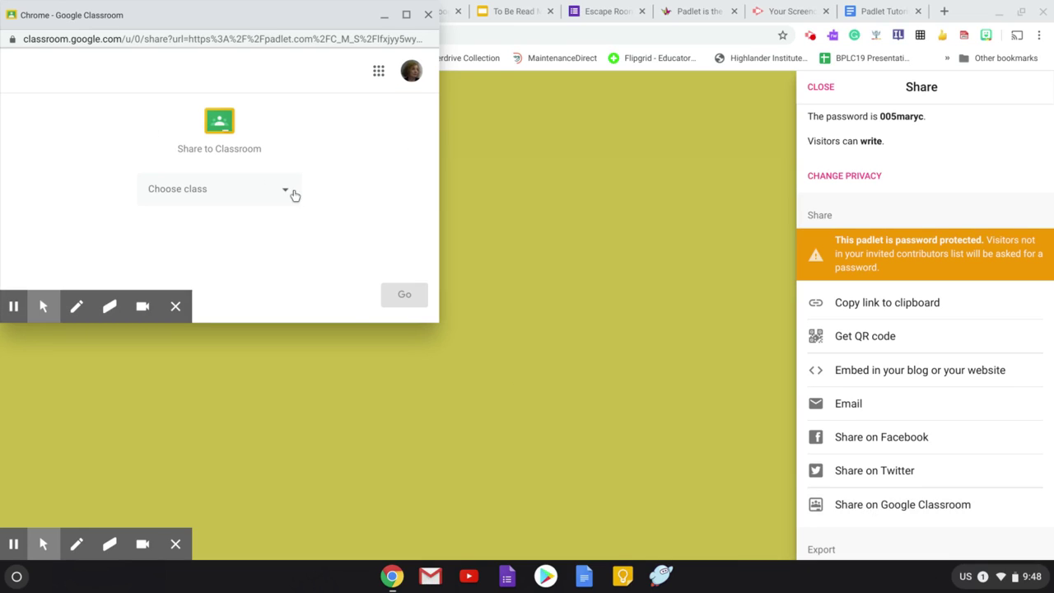
- Choose the Tech Core, 6th Grade Quarter 4 class and the Create material option
click(289, 195)
scroll(230, 189, down, 3)
scroll(228, 191, down, 5)
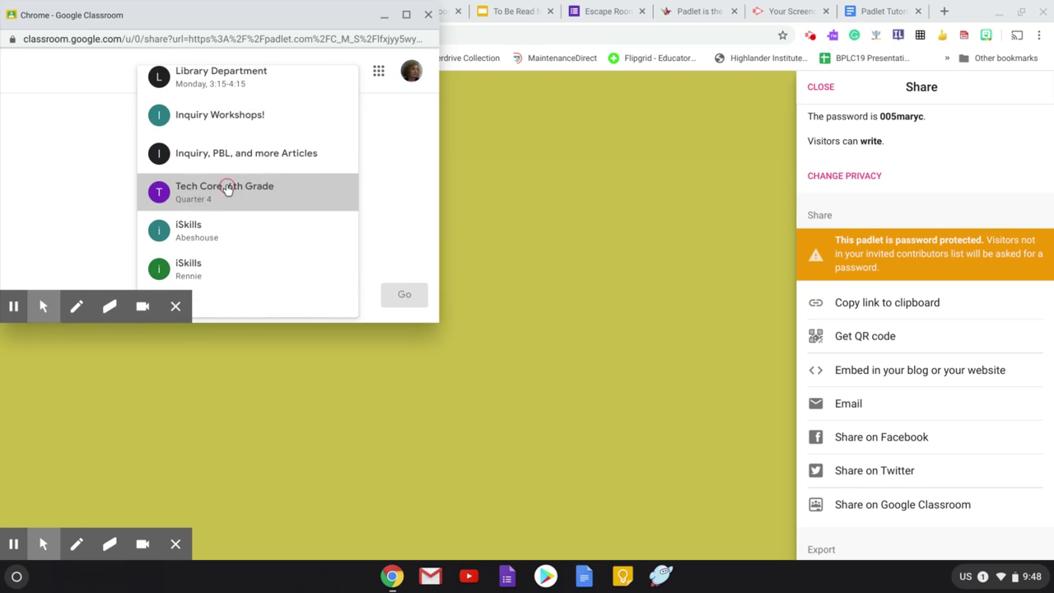
click(223, 187)
click(253, 264)
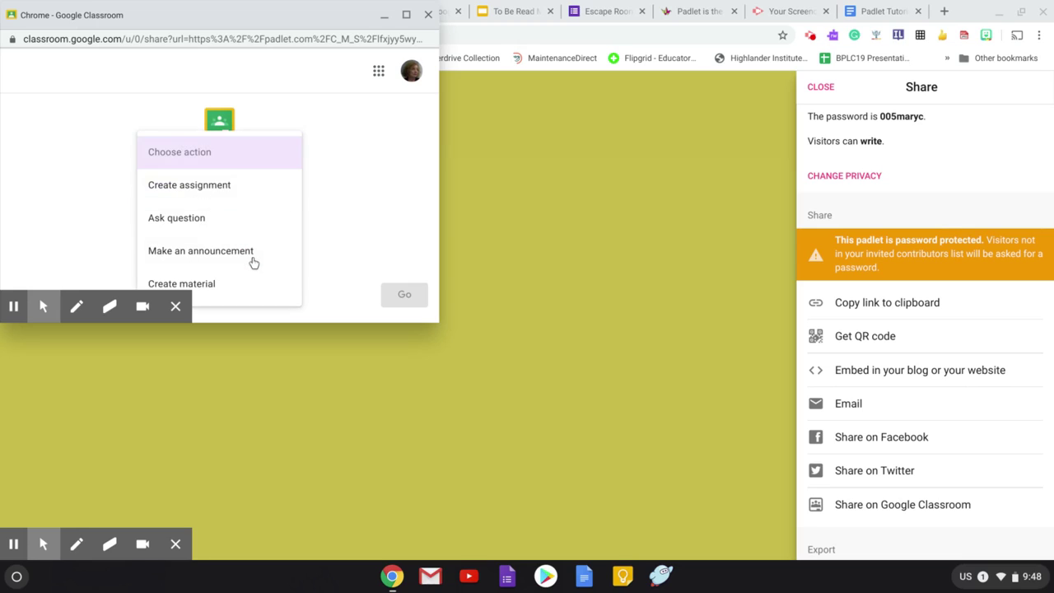
click(212, 285)
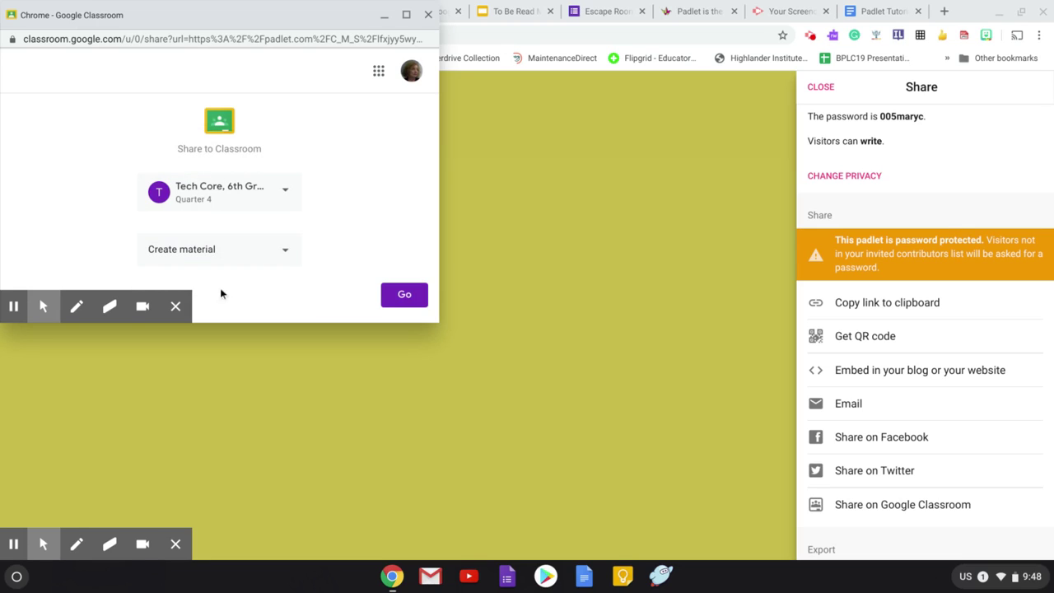
- Continue to the material post form, review it, and discard it
click(404, 295)
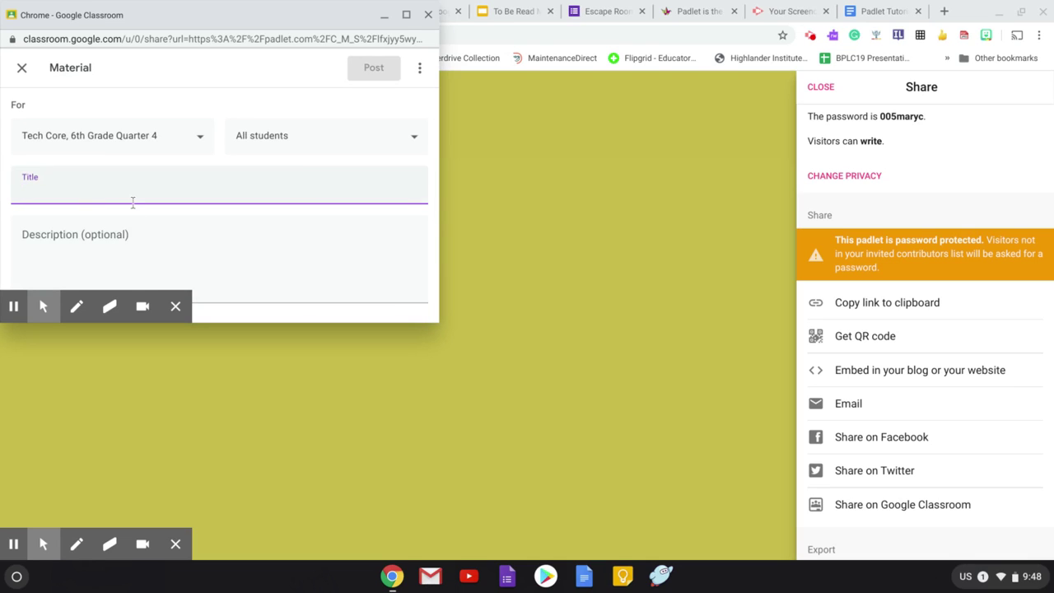
scroll(133, 203, down, 1)
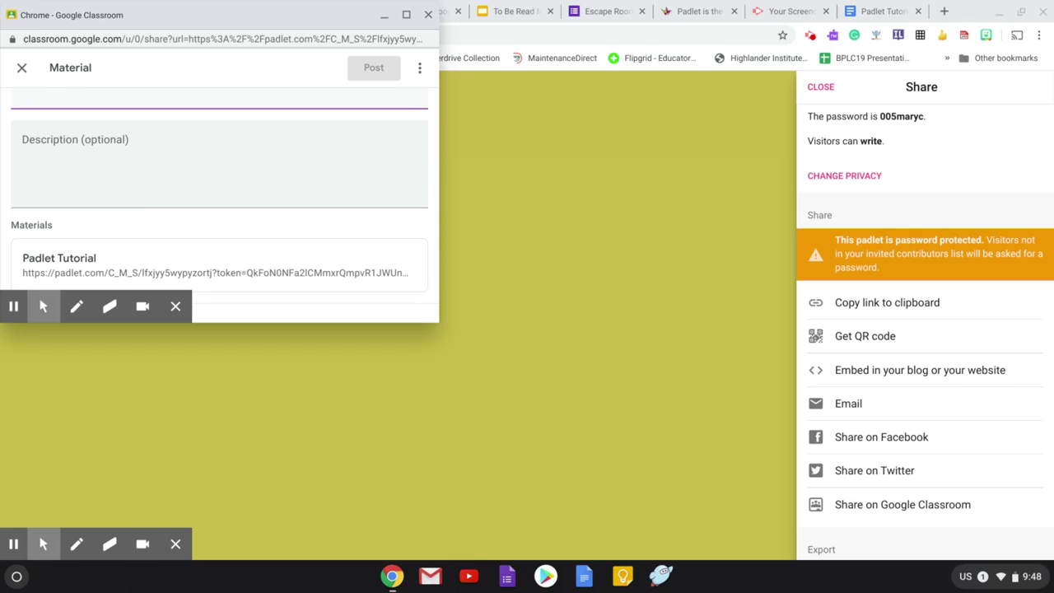
scroll(132, 202, down, 1)
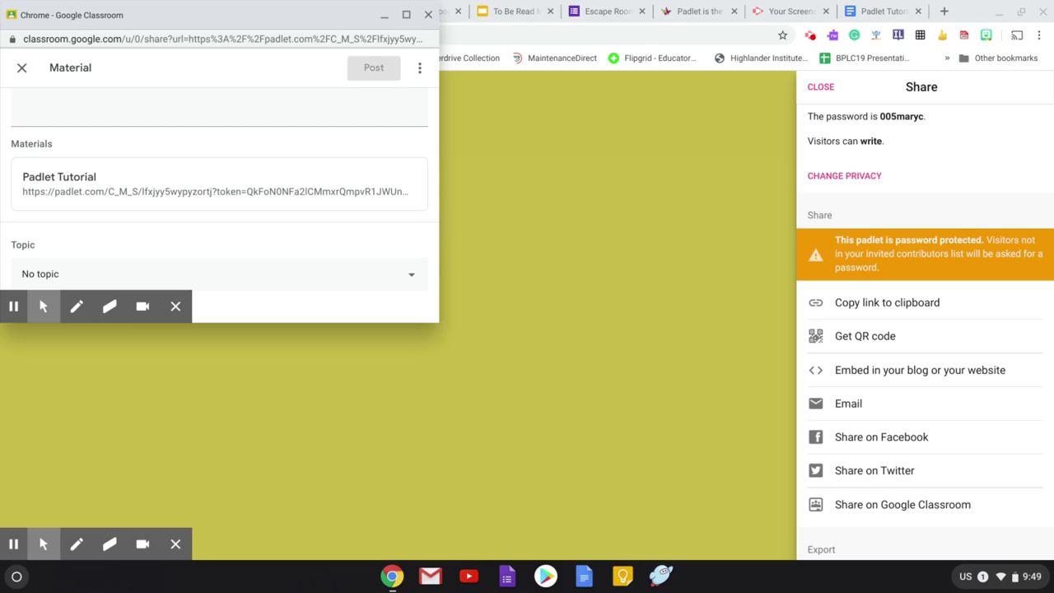
scroll(226, 147, up, 3)
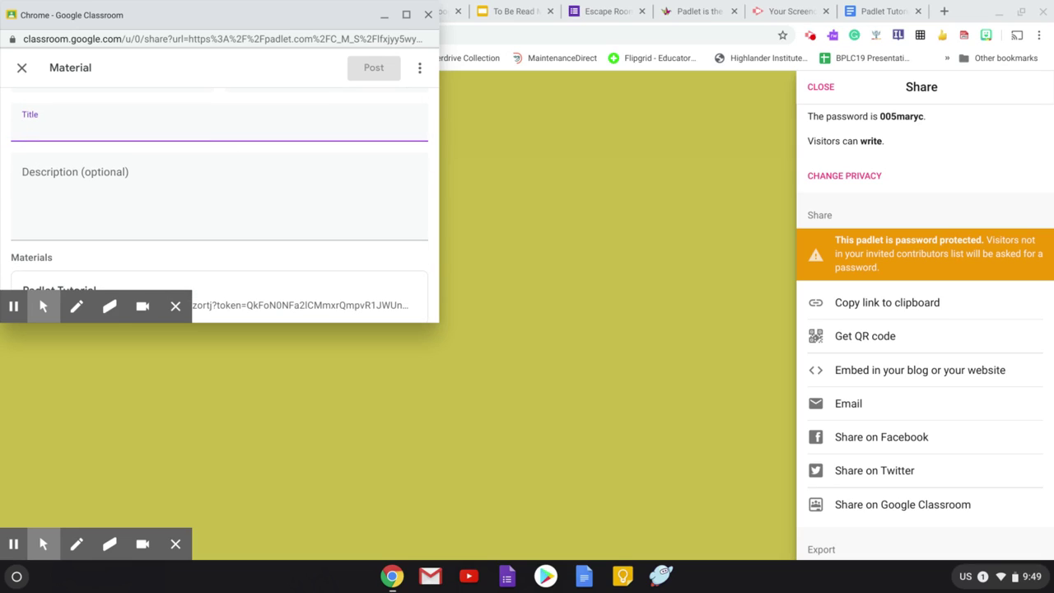
click(22, 71)
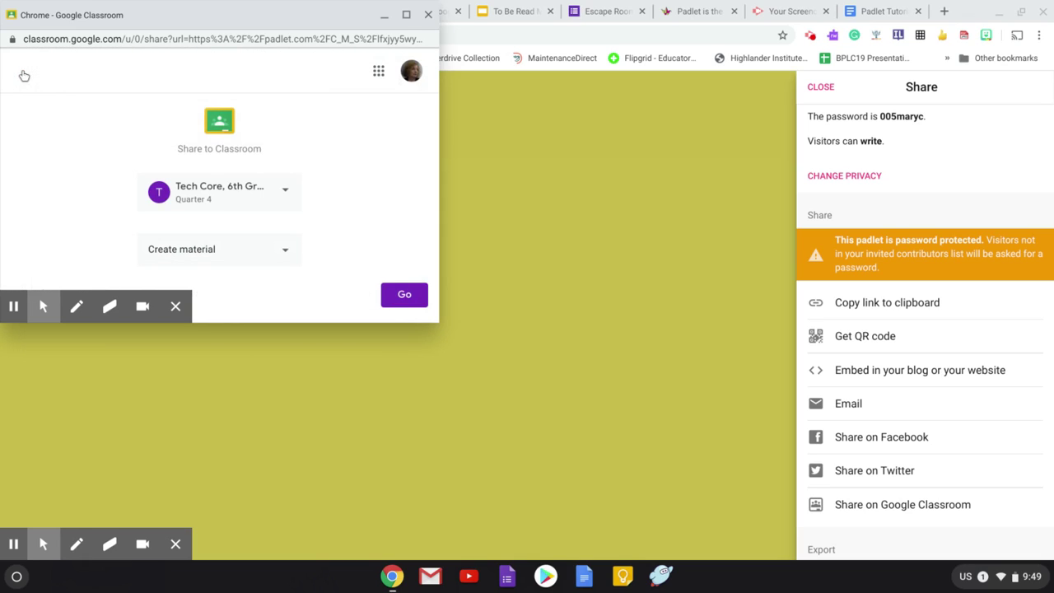
- Close the Google Classroom window and the Share panel to show the Padlet Tutorial board
click(428, 14)
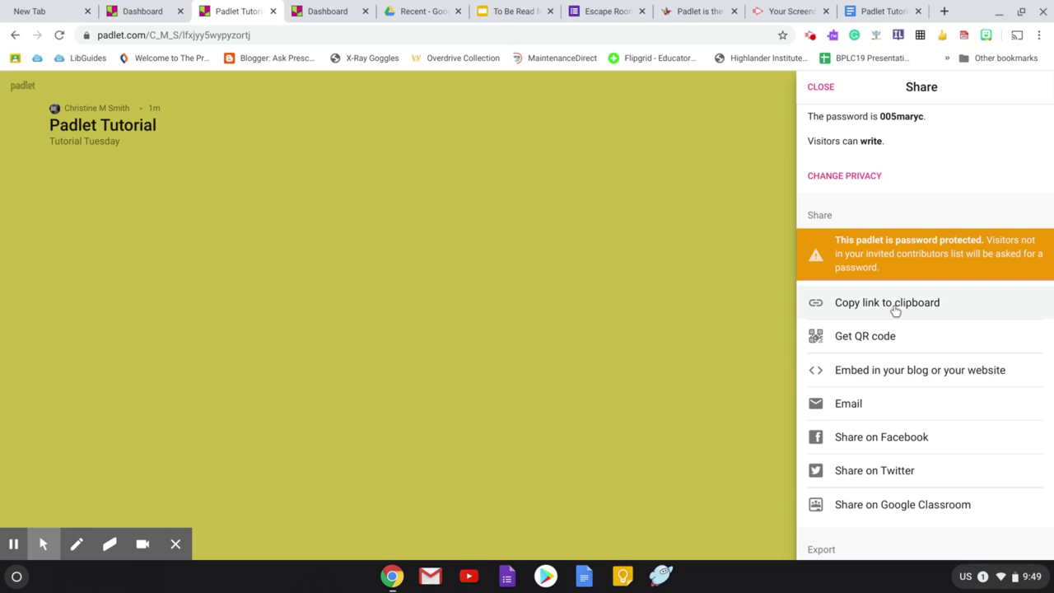
scroll(894, 309, down, 3)
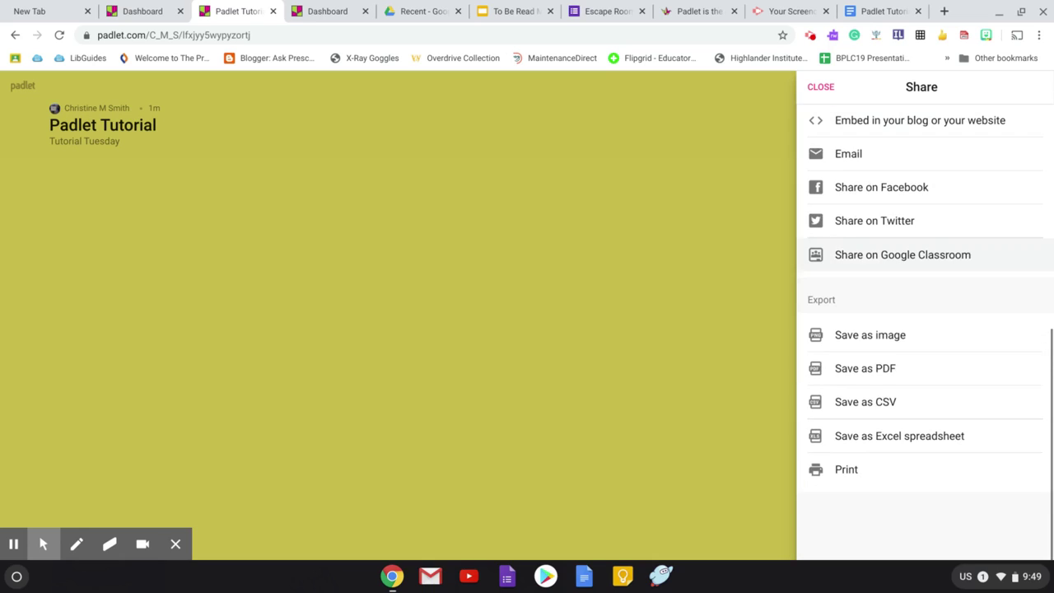
scroll(922, 329, up, 5)
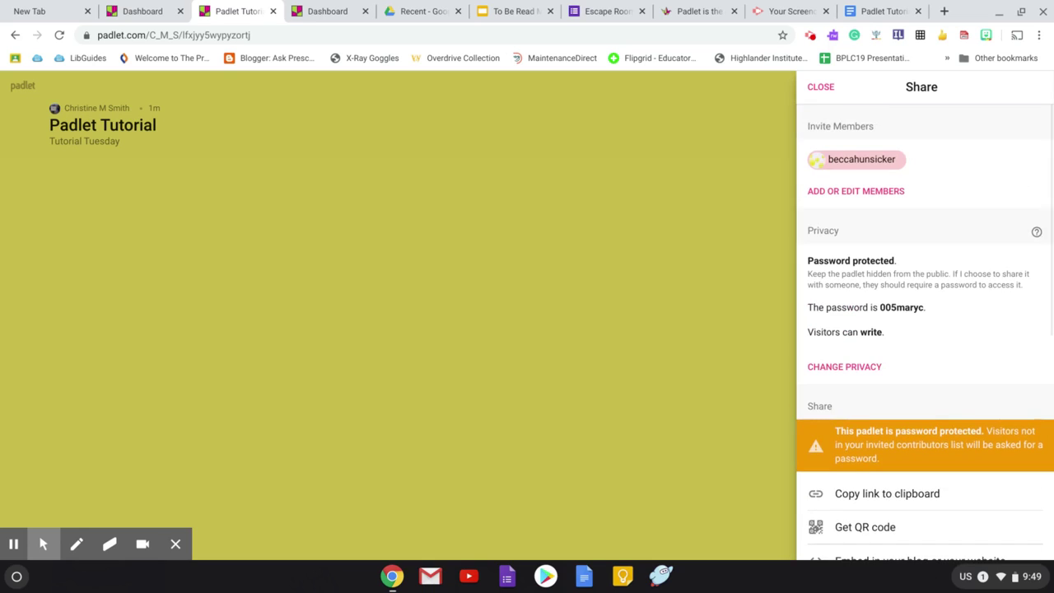
click(820, 88)
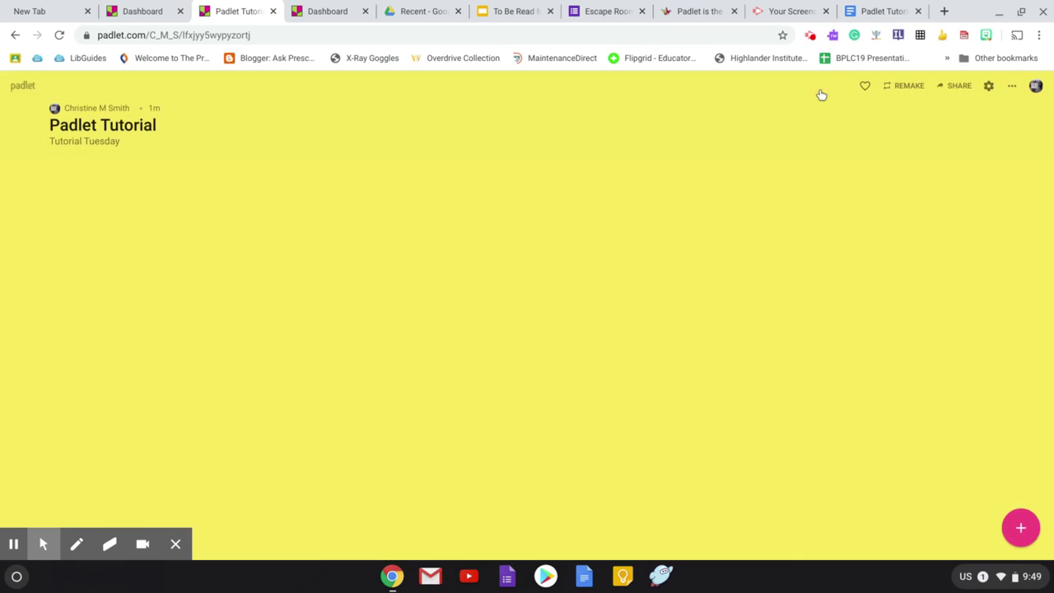